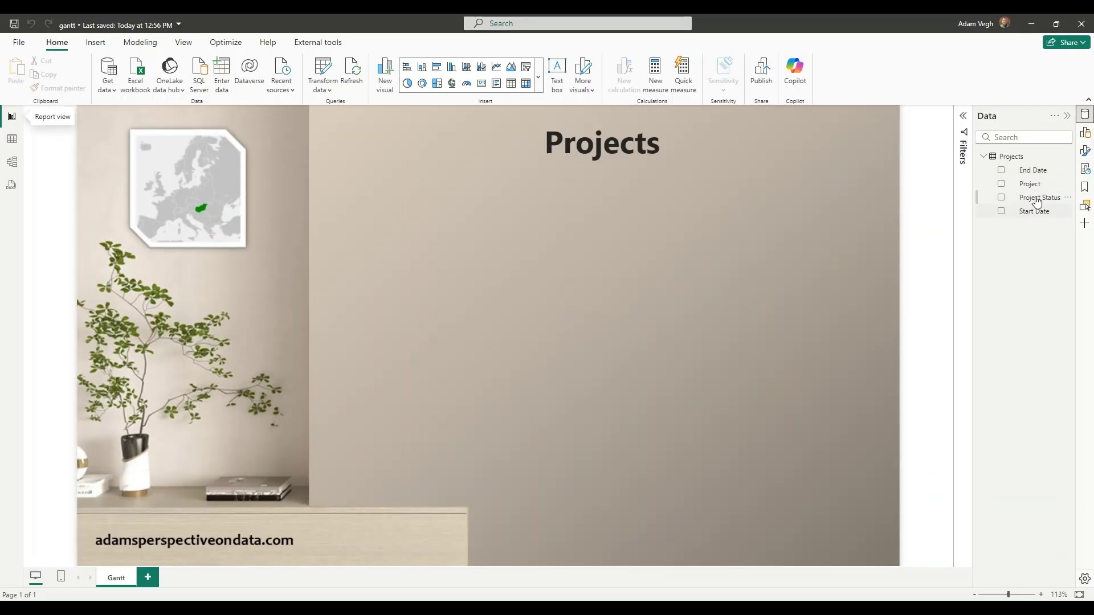
# Step: View the Projects table rows, selecting the Project and Start Date columns
pyautogui.click(11, 140)
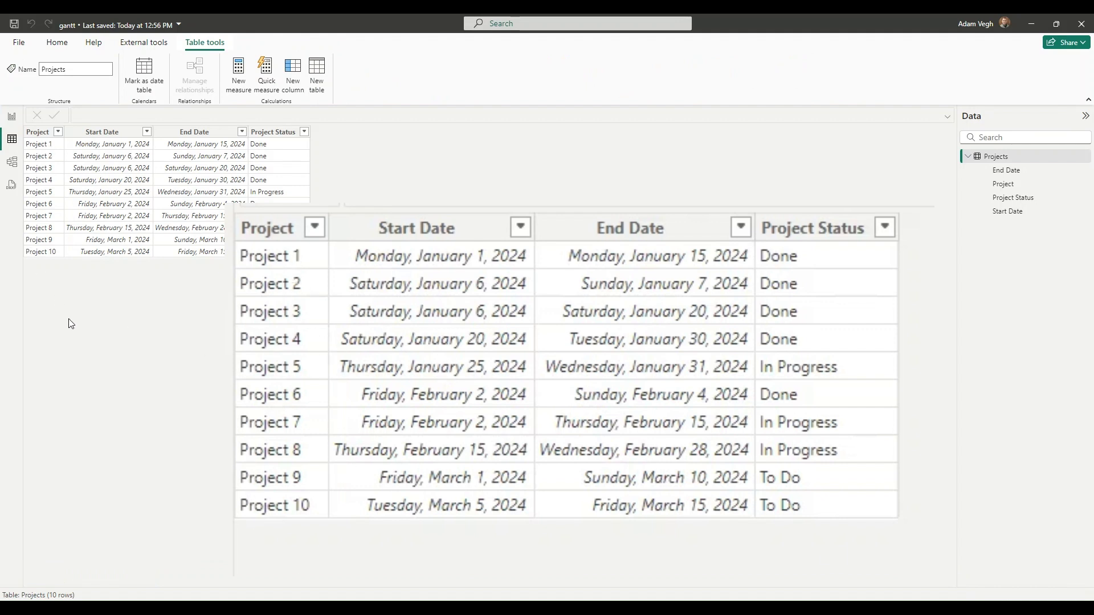
pyautogui.click(45, 135)
pyautogui.click(104, 135)
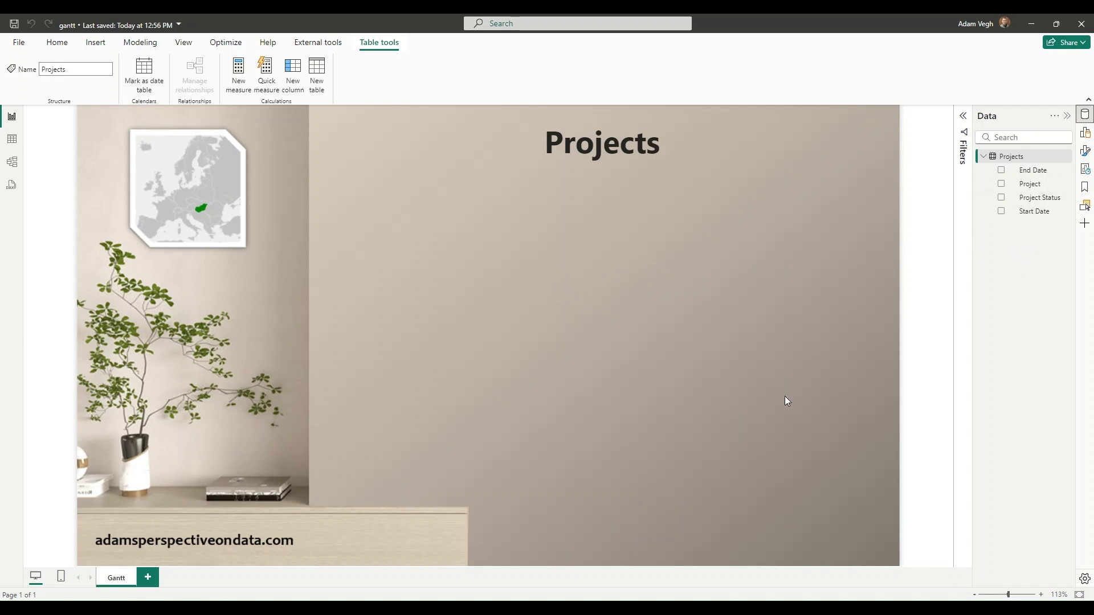
# Step: Add a Project Start measure: CONVERT(MIN(Projects[Start Date]), INTEGER)
pyautogui.rightClick(1032, 197)
pyautogui.click(962, 247)
pyautogui.write('Project Start = c')
pyautogui.write('ONVERT(MIN(Projects[Start Date]),integ')
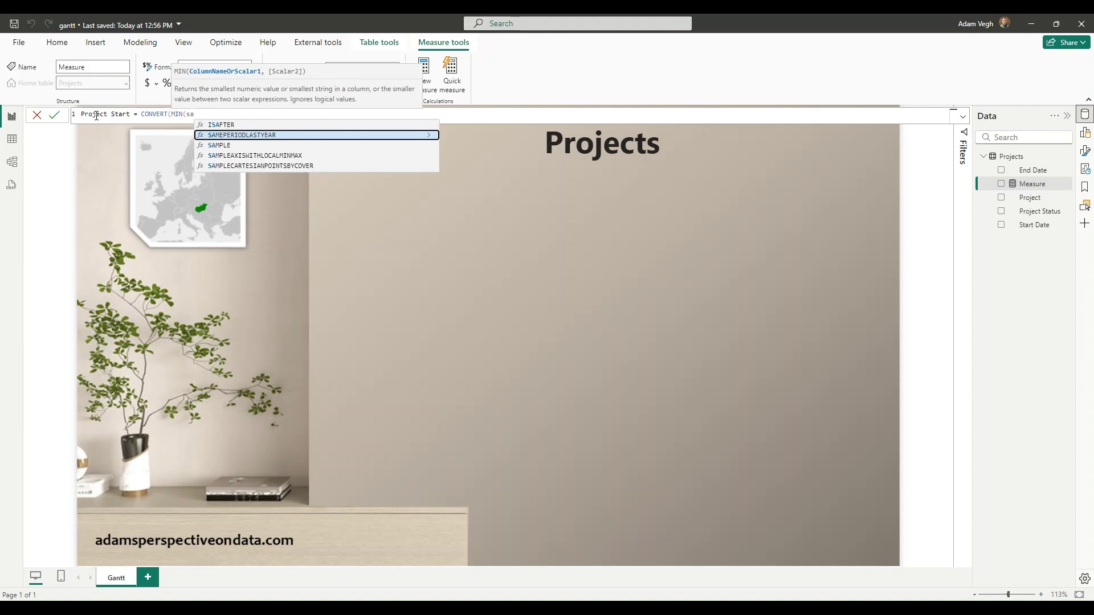
pyautogui.press('Tab')
pyautogui.write(')')
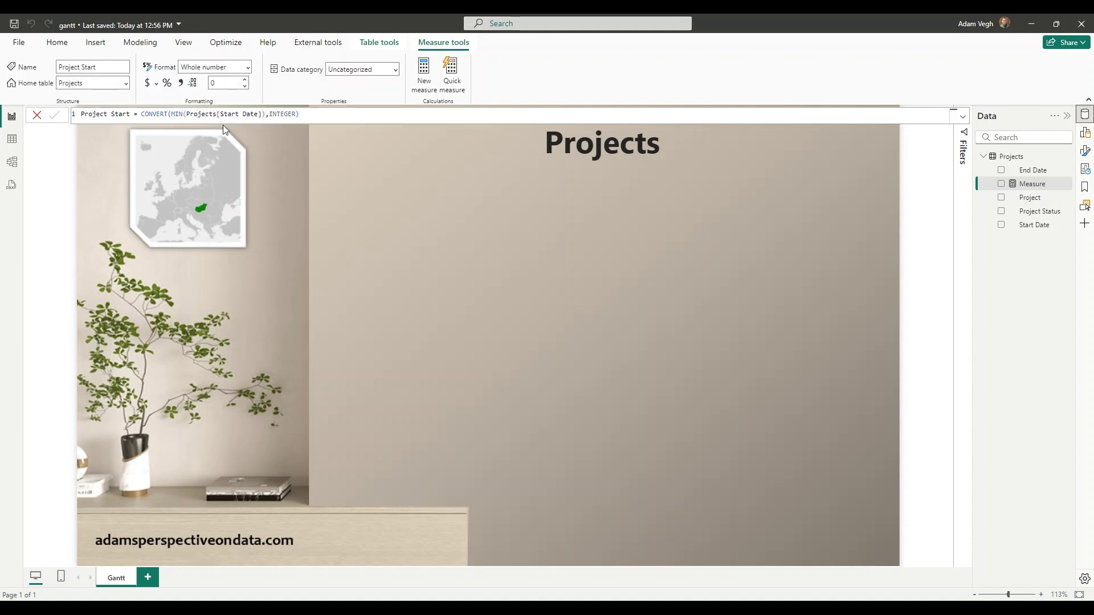
pyautogui.press('Return')
# Step: Add a Project End measure by copying Project Start and switching Start to End
pyautogui.hotkey('ctrl', 'a')
pyautogui.hotkey('ctrl', 'c')
pyautogui.click(424, 71)
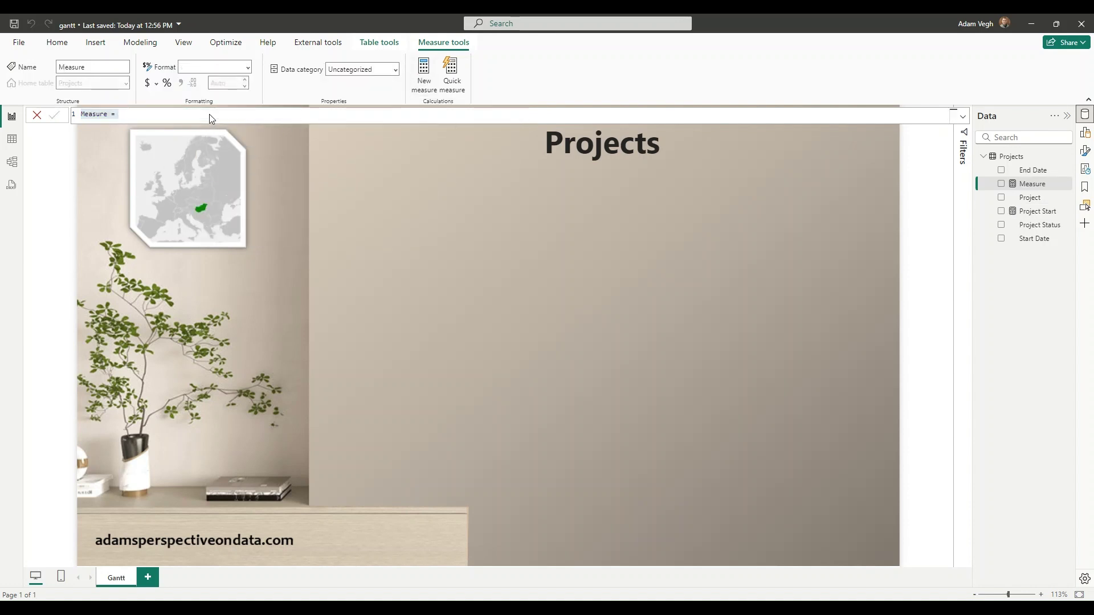
pyautogui.hotkey('ctrl', 'v')
pyautogui.doubleClick(124, 114)
pyautogui.write('End')
pyautogui.doubleClick(222, 114)
pyautogui.write('End')
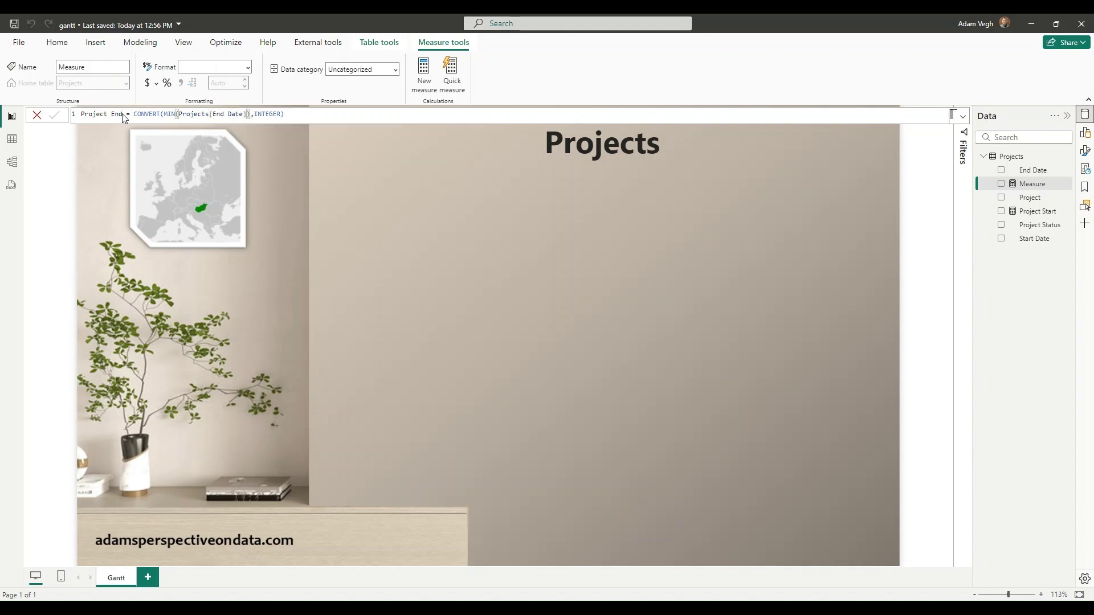
pyautogui.press('Return')
# Step: Add a Project Duration measure: SUMX(Projects, DATEDIFF(Start Date, End Date, DAY))
pyautogui.click(429, 85)
pyautogui.doubleClick(98, 114)
pyautogui.write('Duration =')
pyautogui.press('Home')
pyautogui.write('Project')
pyautogui.press('End')
pyautogui.hotkey('shift', 'Return')
pyautogui.write('SUMX(')
pyautogui.hotkey('shift', 'Return')
pyautogui.write('p')
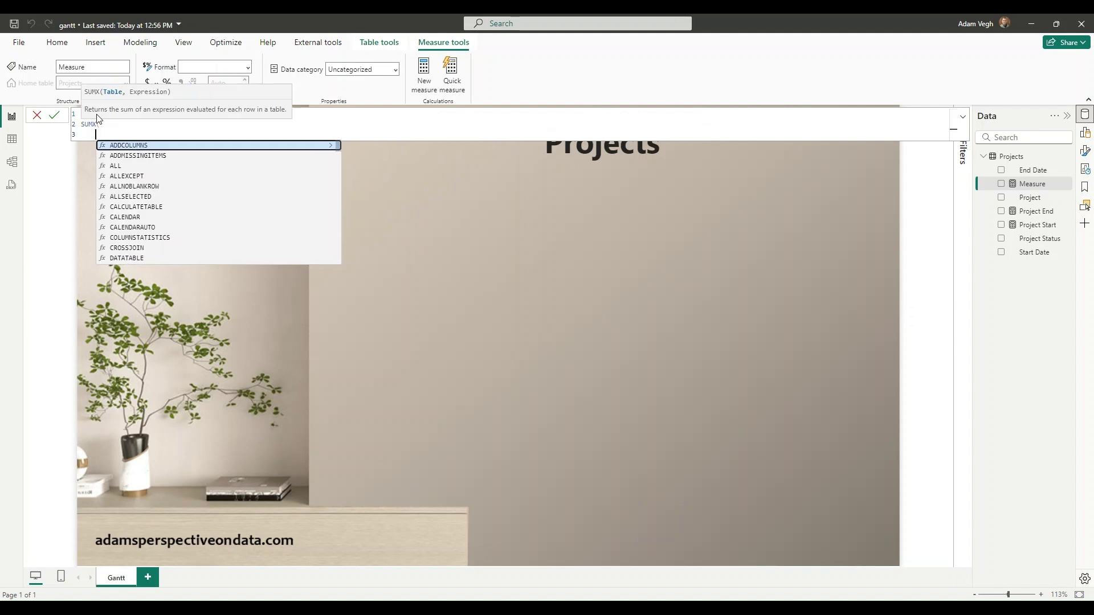
pyautogui.write('rojects')
pyautogui.hotkey('shift', 'Return')
pyautogui.write(',DATEDIFF(Projects[Start Date],')
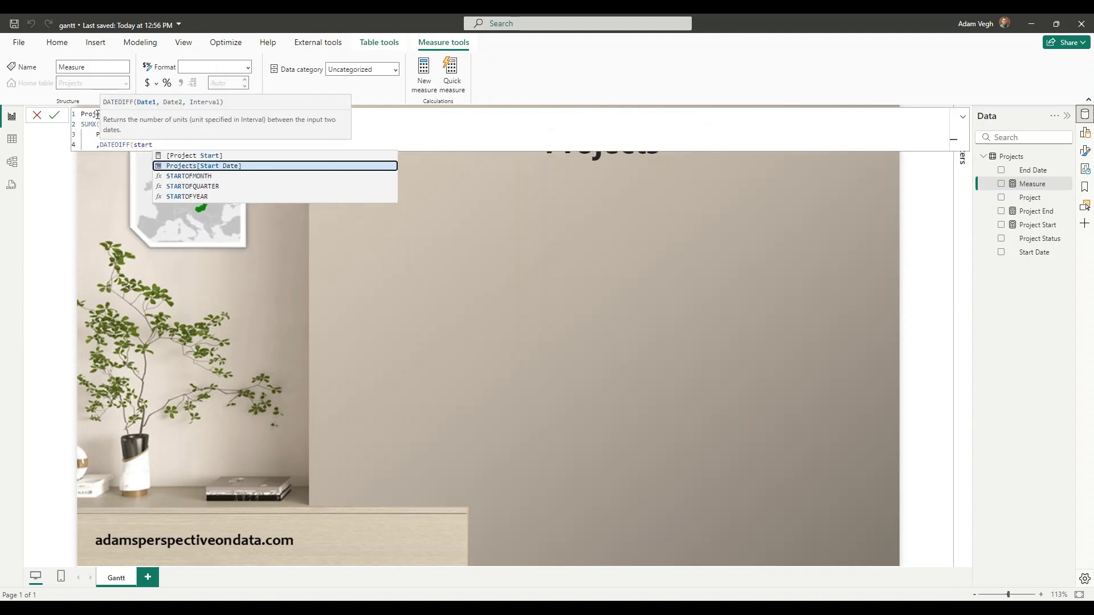
pyautogui.write('Projects[End Date],DAY)')
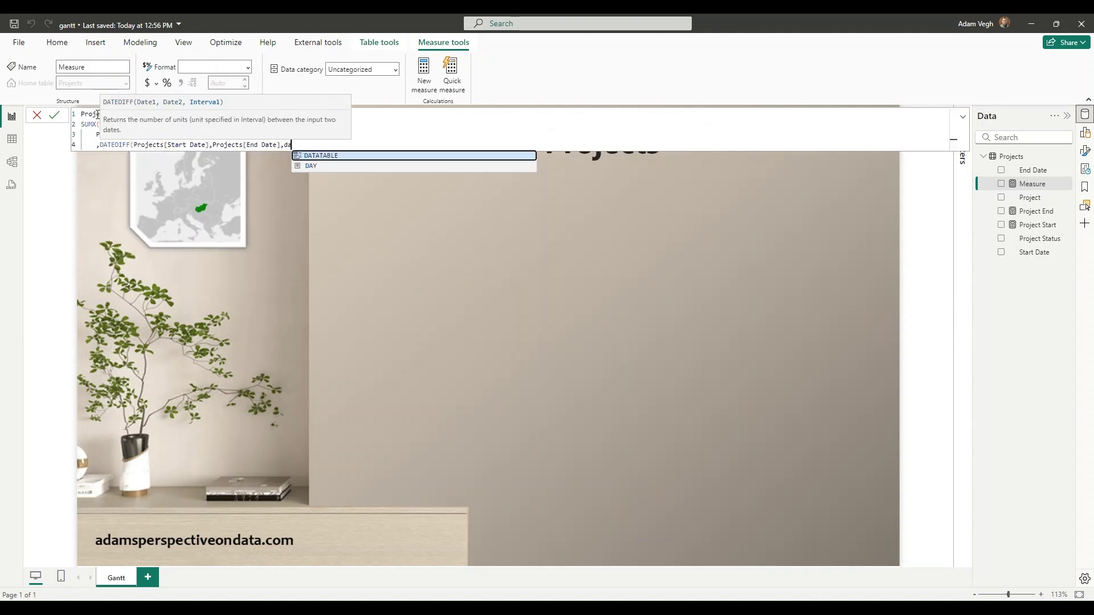
pyautogui.hotkey('shift', 'Return')
pyautogui.write(')')
pyautogui.press('Return')
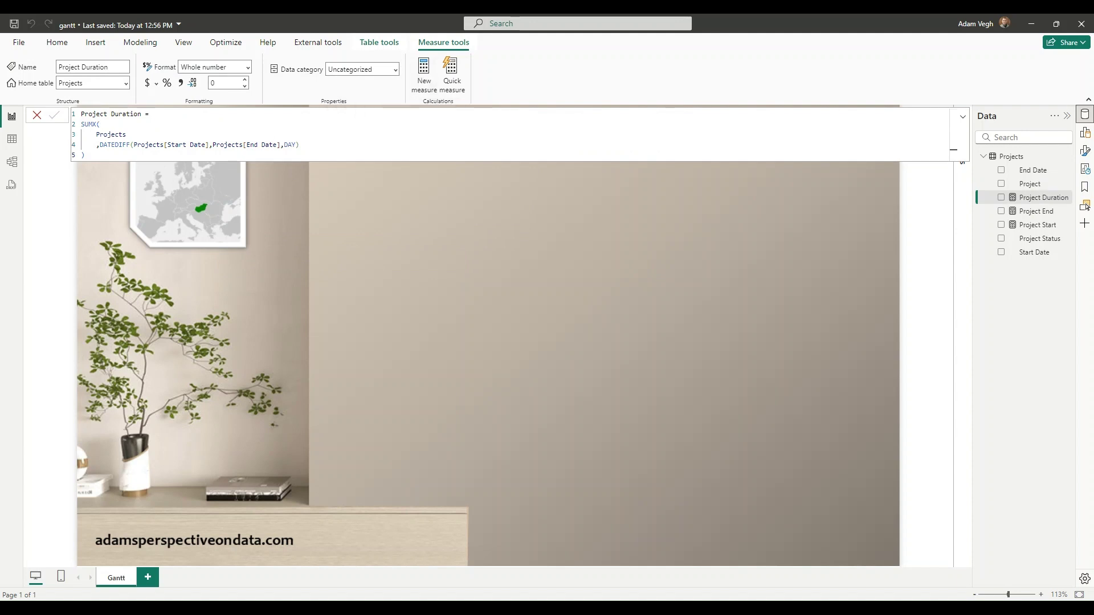
# Step: Add a Project Mid Date measure: [Project Start] + ([Project Duration]/2)
pyautogui.click(424, 69)
pyautogui.doubleClick(95, 114)
pyautogui.write('Project Mid Date = [Project Start]+([Project Duration]/2)')
pyautogui.press('Return')
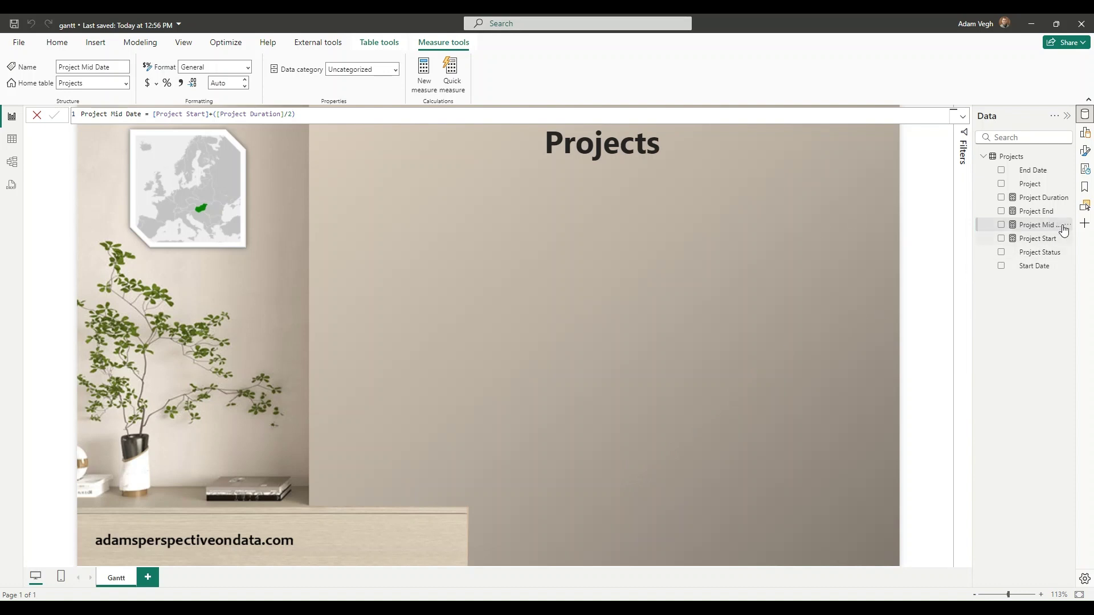
# Step: Drop Project onto the page as a clustered bar chart, reposition and enlarge it, then plot Project Mid Date
pyautogui.moveTo(1035, 185); pyautogui.dragTo(624, 387)
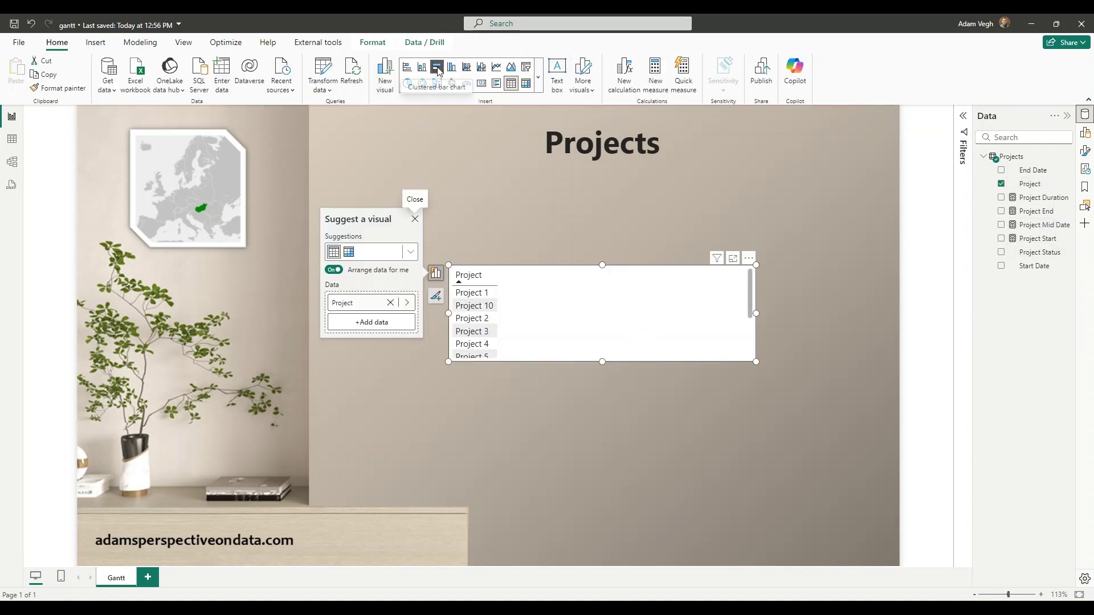
pyautogui.click(437, 66)
pyautogui.moveTo(502, 272); pyautogui.dragTo(403, 196)
pyautogui.moveTo(539, 251); pyautogui.dragTo(516, 238)
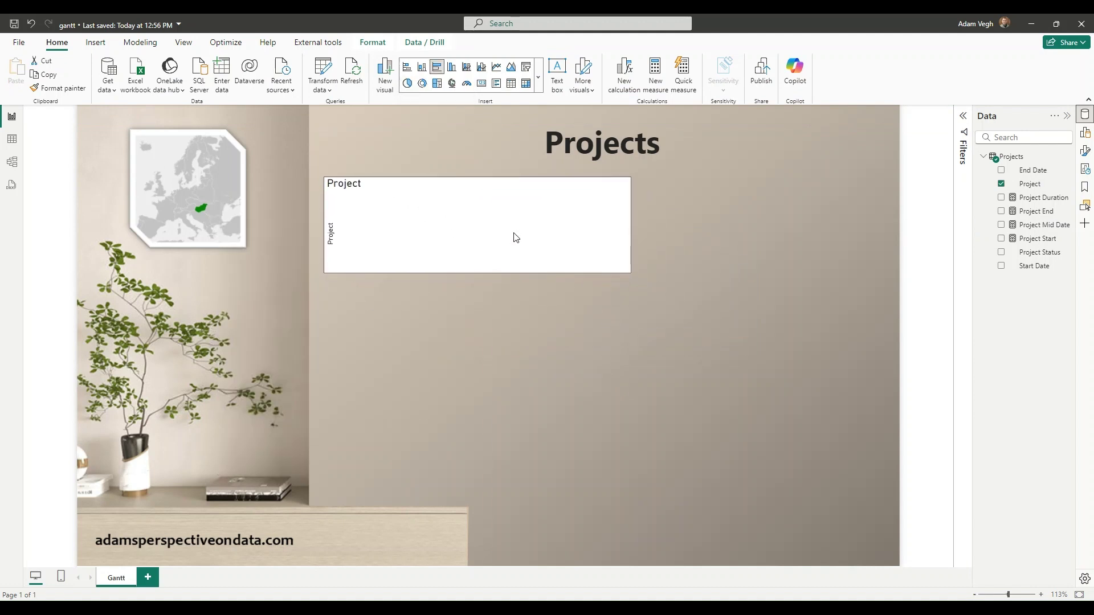
pyautogui.click(631, 273)
pyautogui.moveTo(631, 273); pyautogui.dragTo(886, 497)
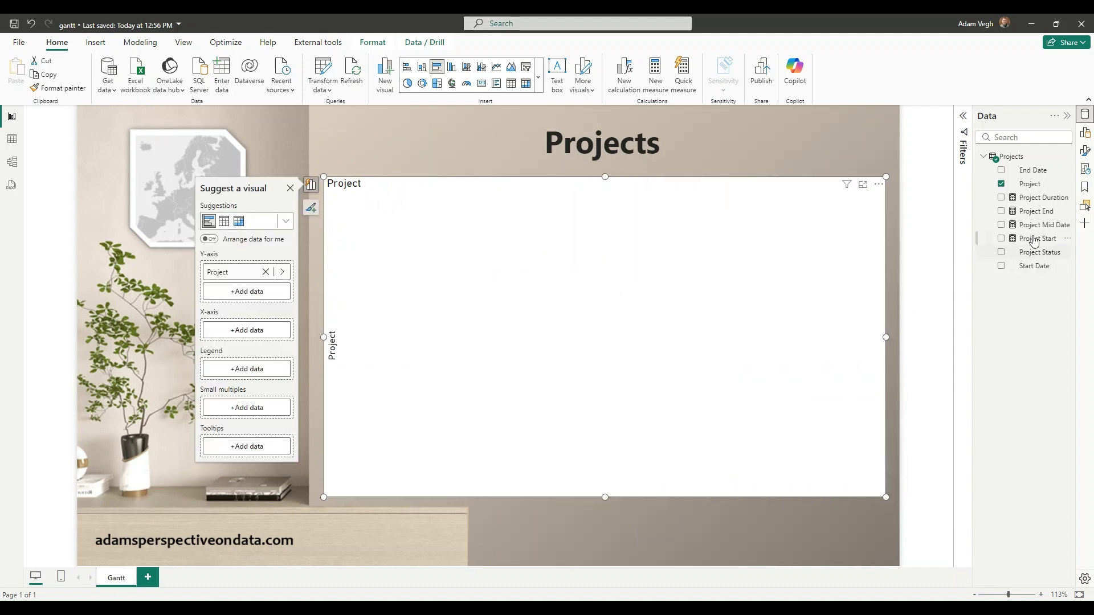
pyautogui.moveTo(1037, 225); pyautogui.dragTo(642, 373)
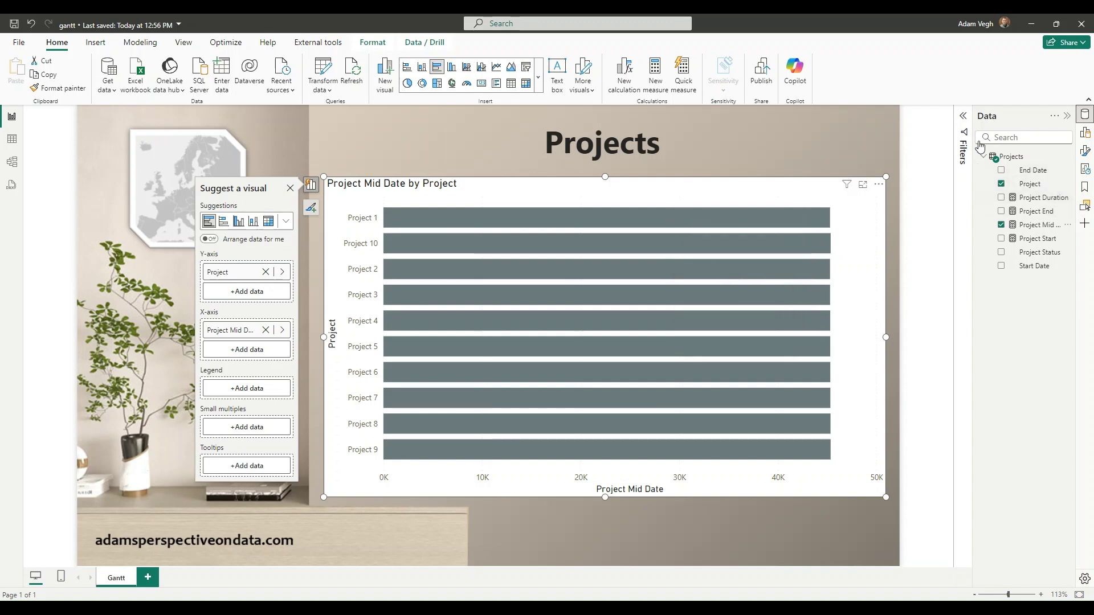
# Step: Create the Abs Start Date measure: CALCULATE(MIN(Projects[Start Date]), ALLSELECTED(Projects))
pyautogui.rightClick(1043, 198)
pyautogui.press('Escape')
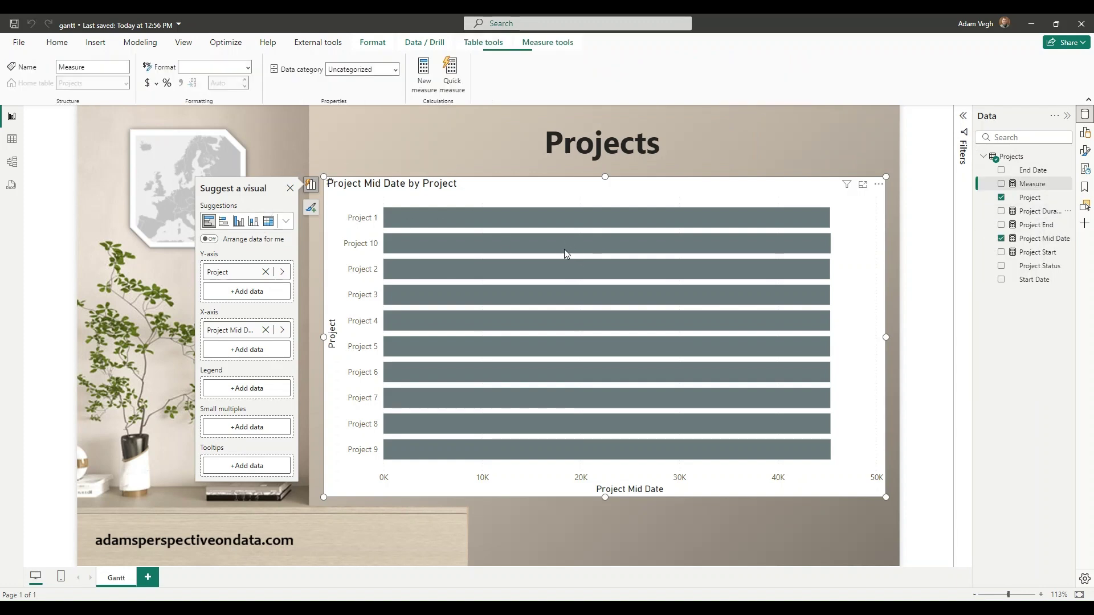
pyautogui.doubleClick(93, 113)
pyautogui.write('Abs Start Date =')
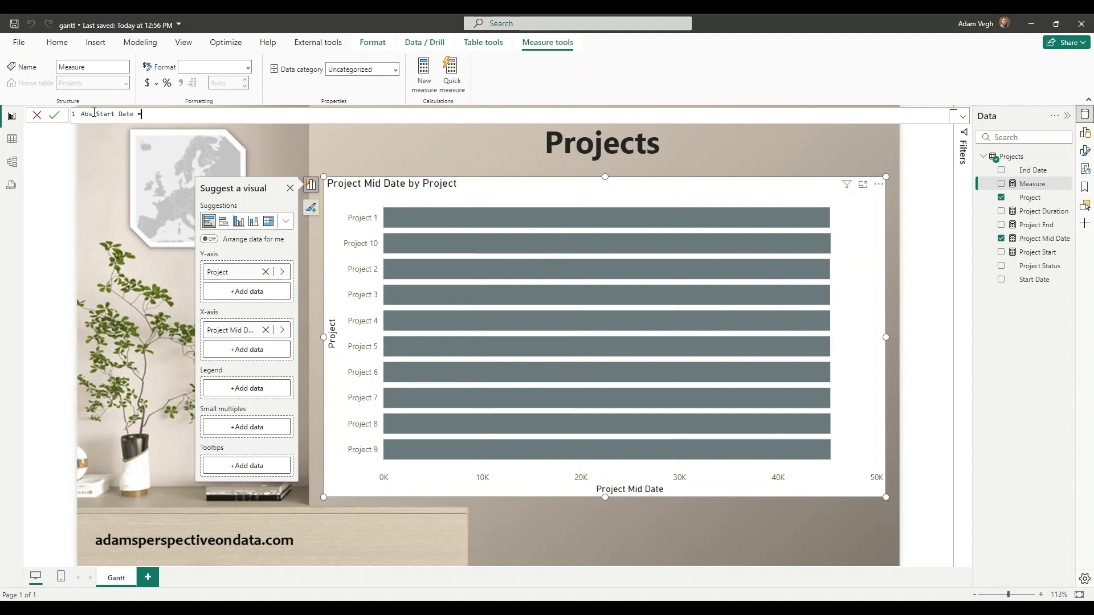
pyautogui.write(' CALCULATE(')
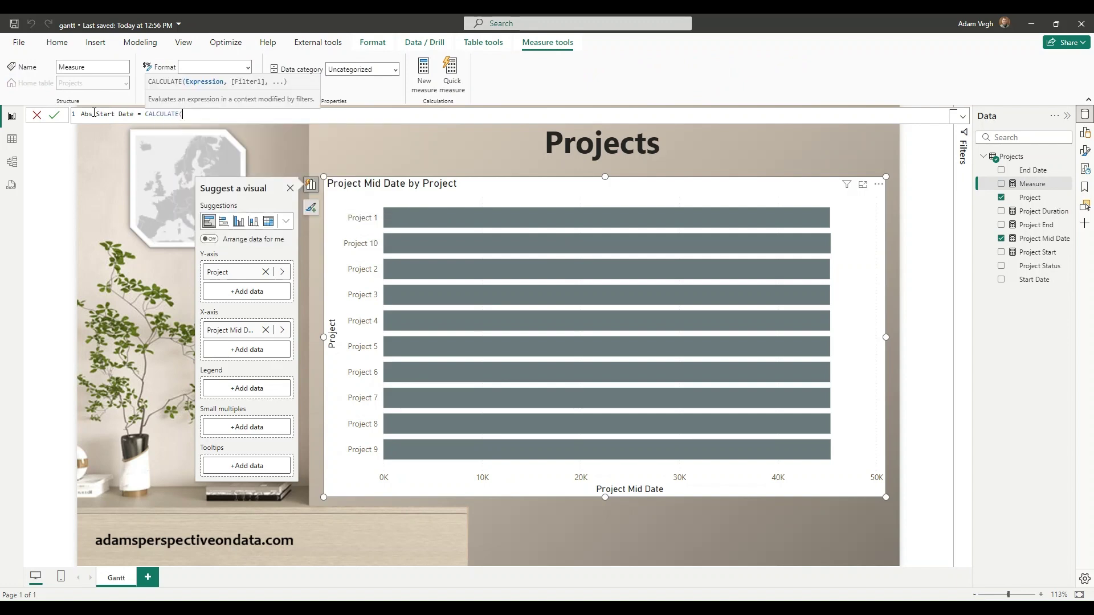
pyautogui.write('MIN(start')
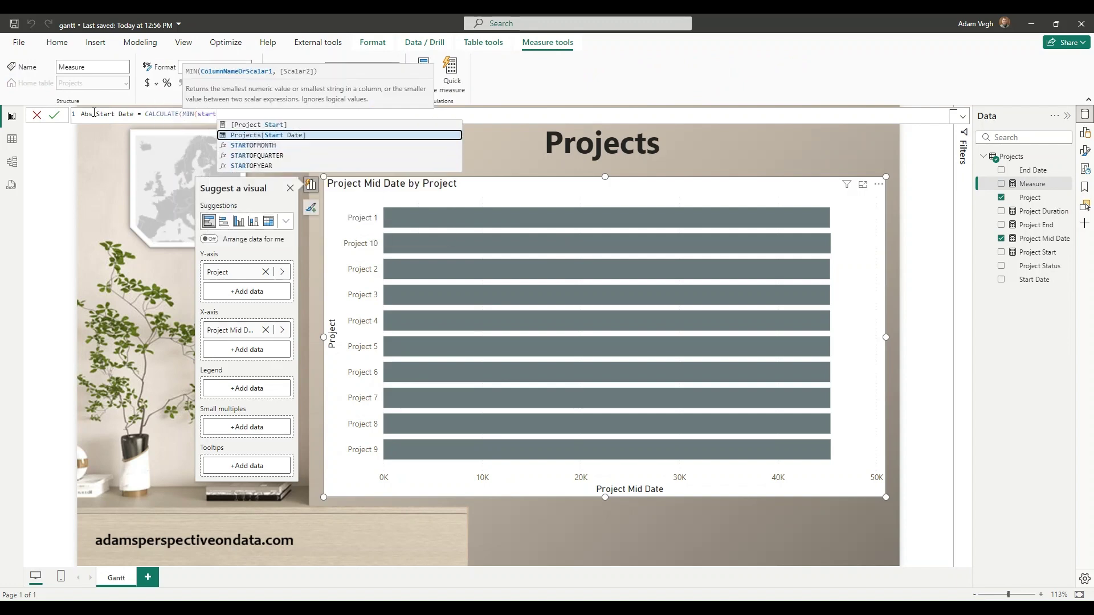
pyautogui.press('Tab')
pyautogui.write('),alse')
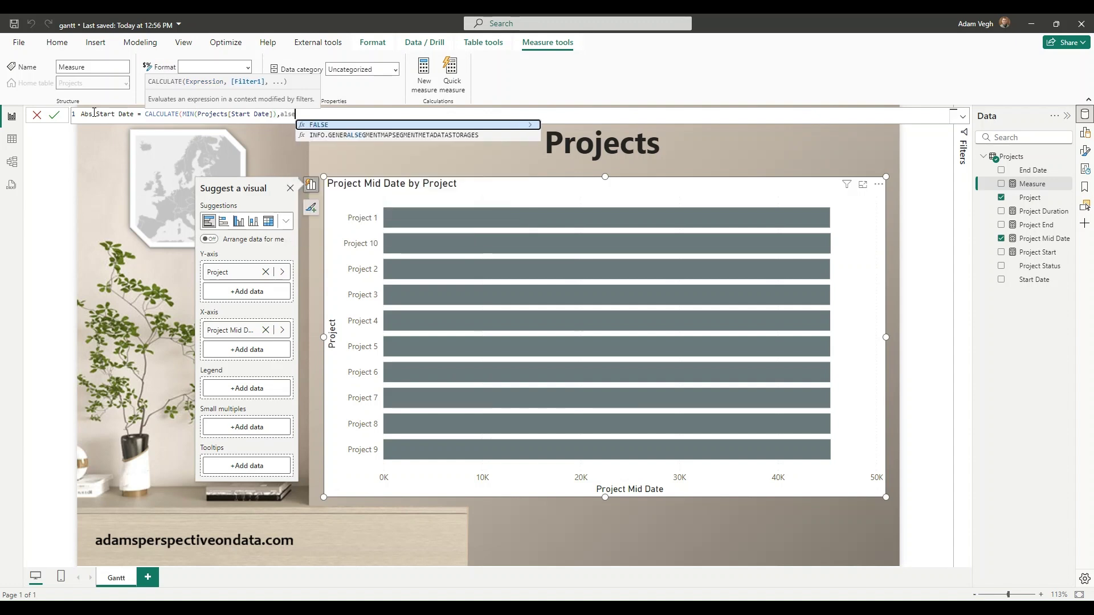
pyautogui.write('e')
pyautogui.press('BackSpace')
pyautogui.press('BackSpace')
pyautogui.press('BackSpace')
pyautogui.press('BackSpace')
pyautogui.write('llsel')
pyautogui.press('Tab')
pyautogui.write('proj')
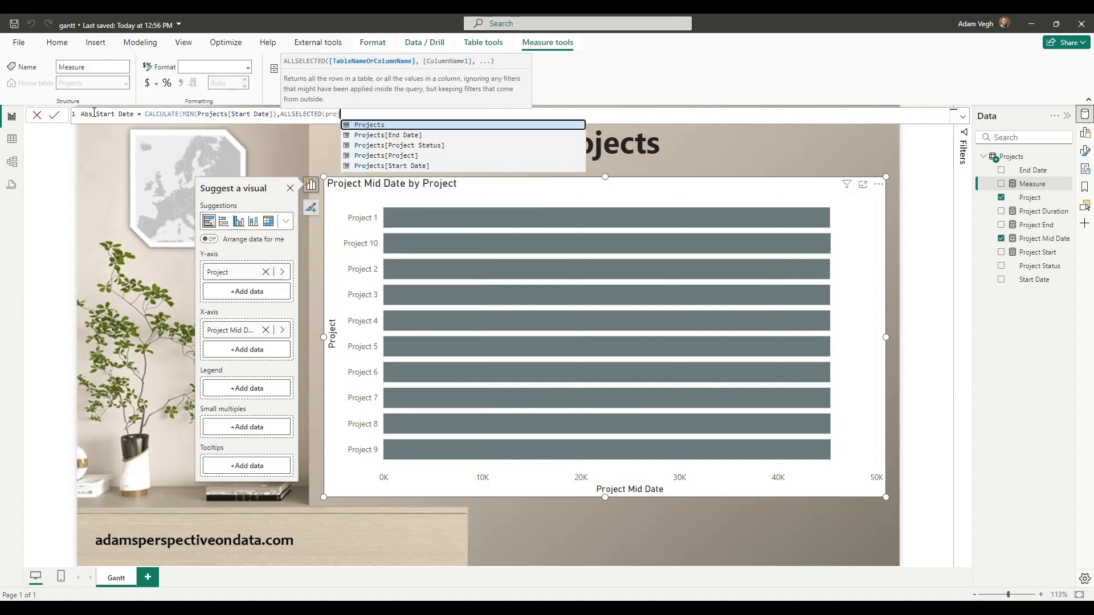
pyautogui.press('Tab')
pyautogui.press('Return')
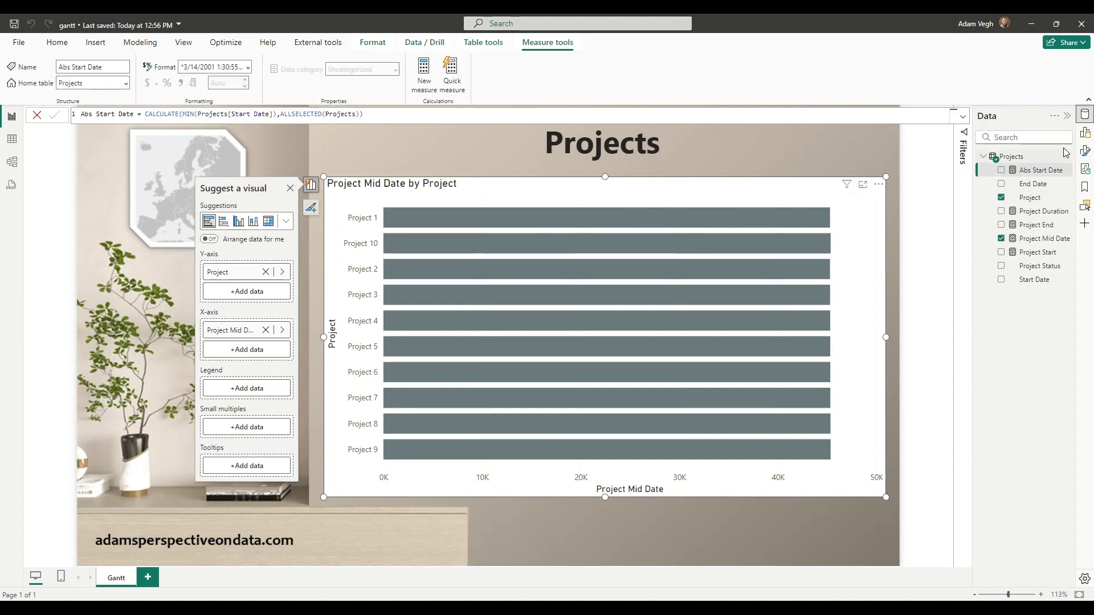
# Step: After checking the chart's X-axis settings, wrap MIN in CONVERT(..., INTEGER) in Abs Start Date
pyautogui.click(1085, 152)
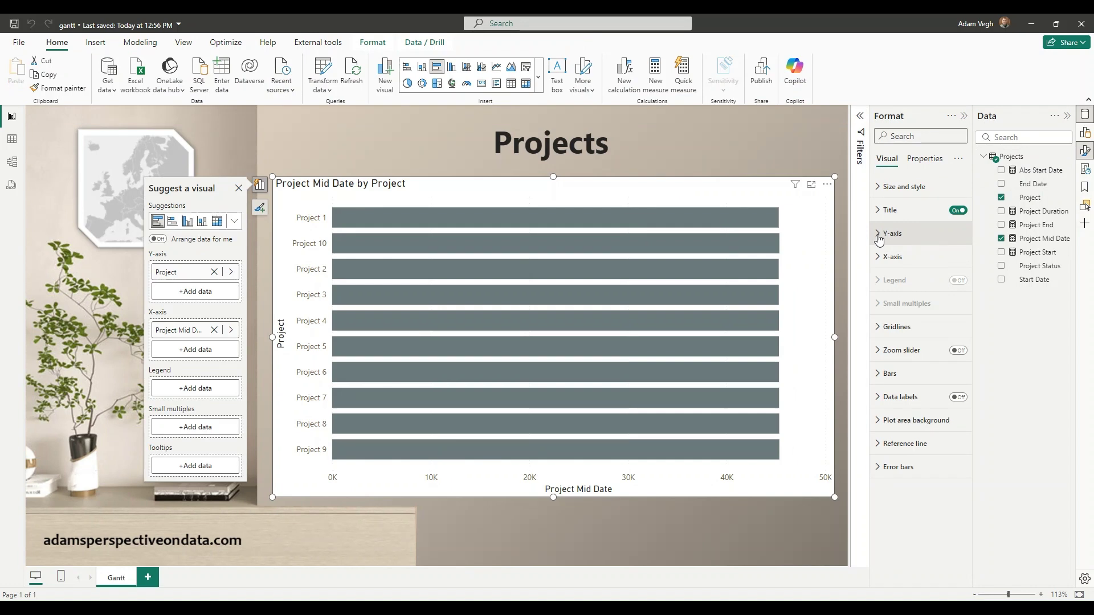
pyautogui.click(879, 258)
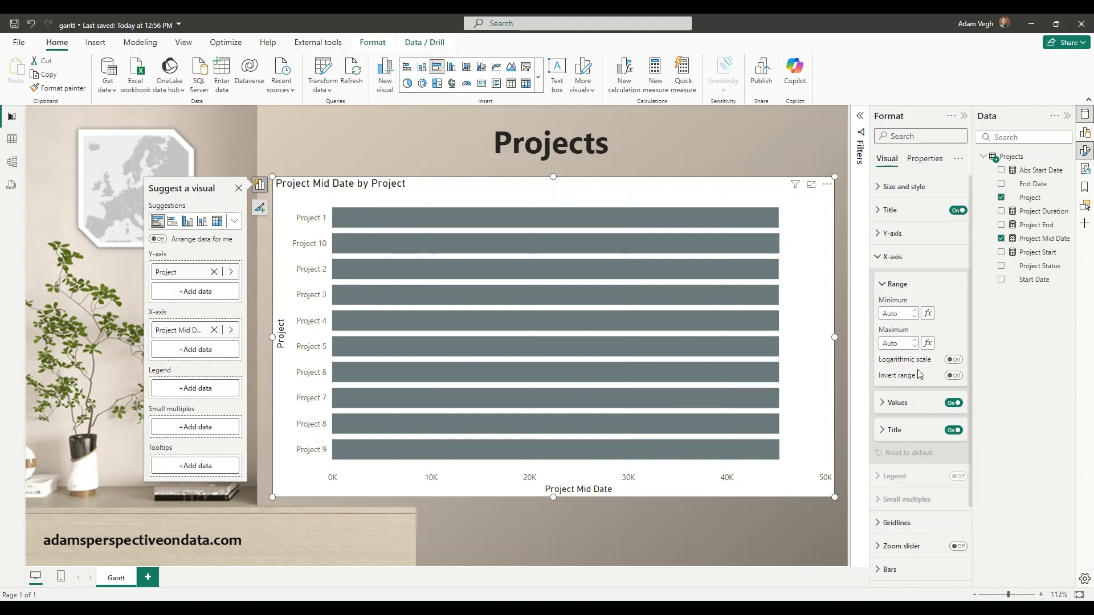
pyautogui.click(1043, 171)
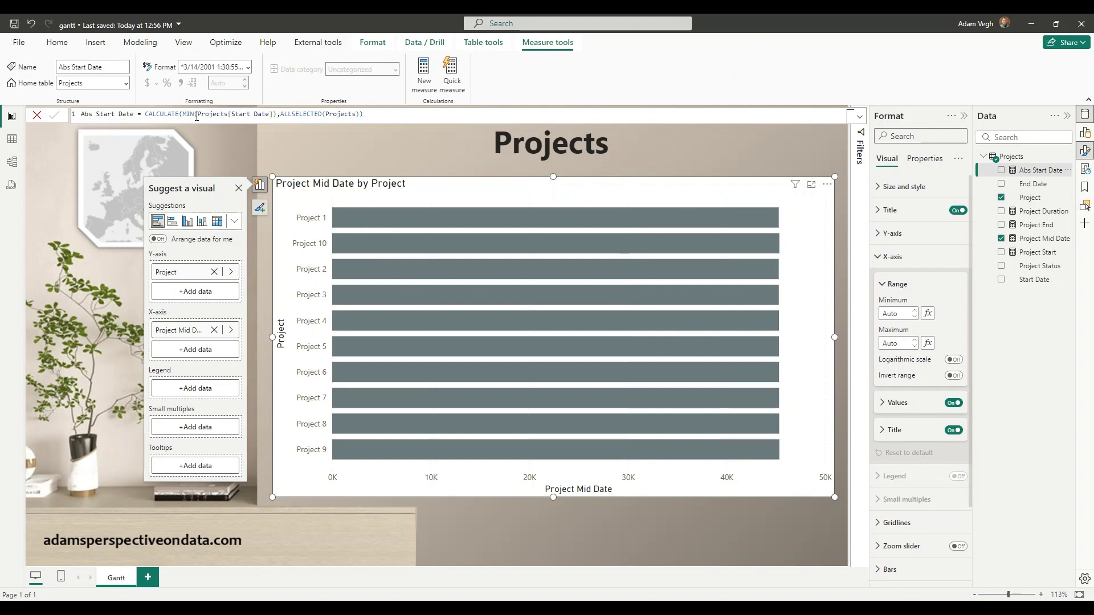
pyautogui.click(189, 115)
pyautogui.write('CONVERT(')
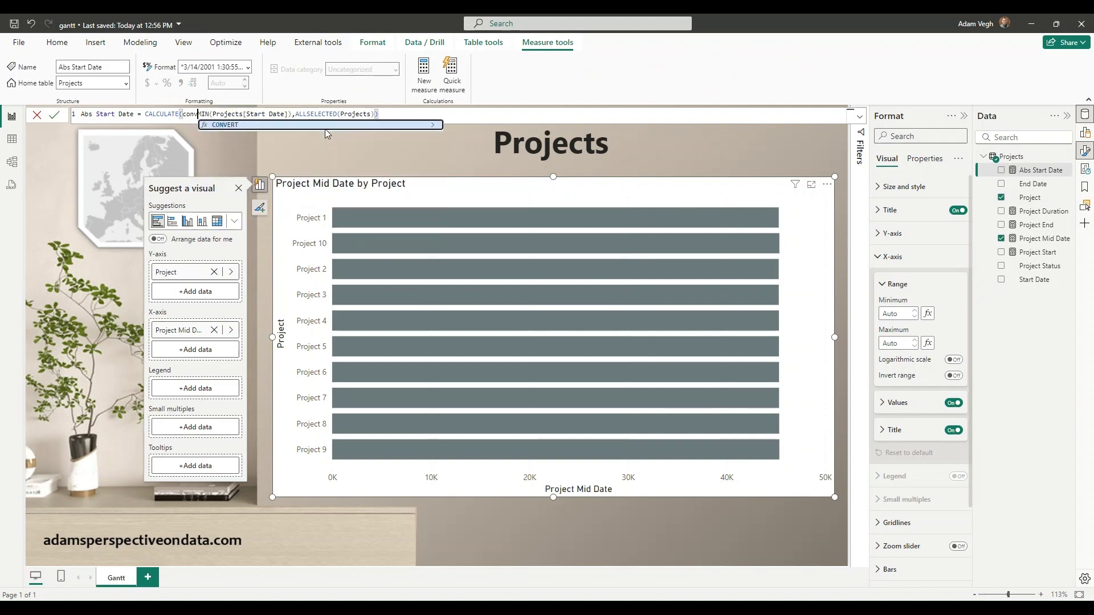
pyautogui.press('Right')
pyautogui.press('Right')
pyautogui.press('Right')
pyautogui.press('Right')
pyautogui.press('Right')
pyautogui.press('Right')
pyautogui.press('Right')
pyautogui.press('Right')
pyautogui.press('Right')
pyautogui.press('Right')
pyautogui.press('Right')
pyautogui.press('Right')
pyautogui.press('Right')
pyautogui.press('Right')
pyautogui.press('Right')
pyautogui.press('Right')
pyautogui.press('Right')
pyautogui.press('Right')
pyautogui.press('Right')
pyautogui.press('Right')
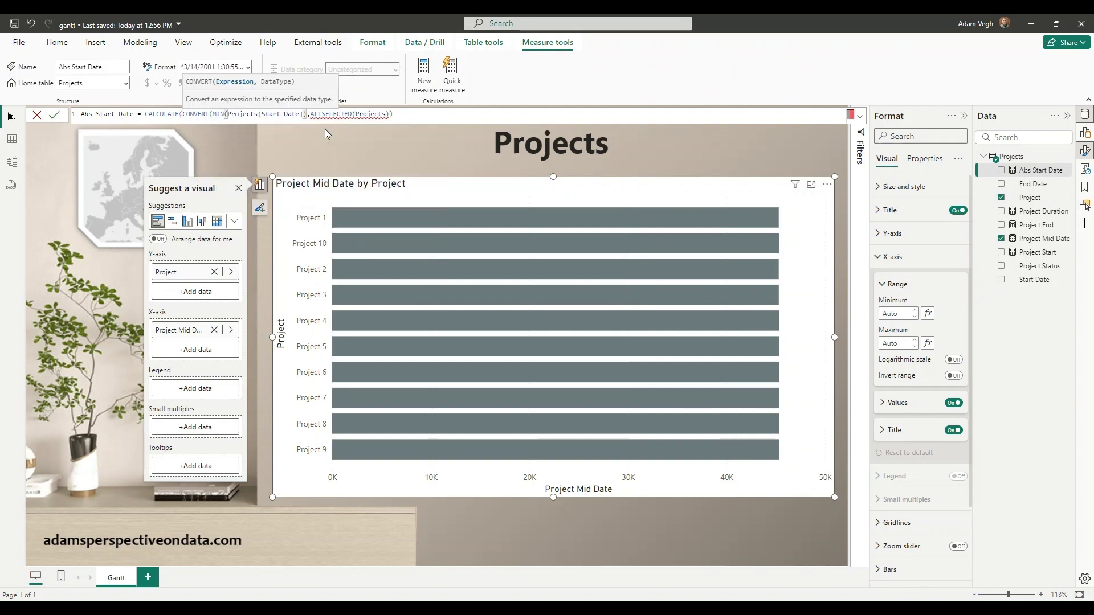
pyautogui.write(',inte,')
pyautogui.press('Tab')
pyautogui.write(')')
pyautogui.press('Return')
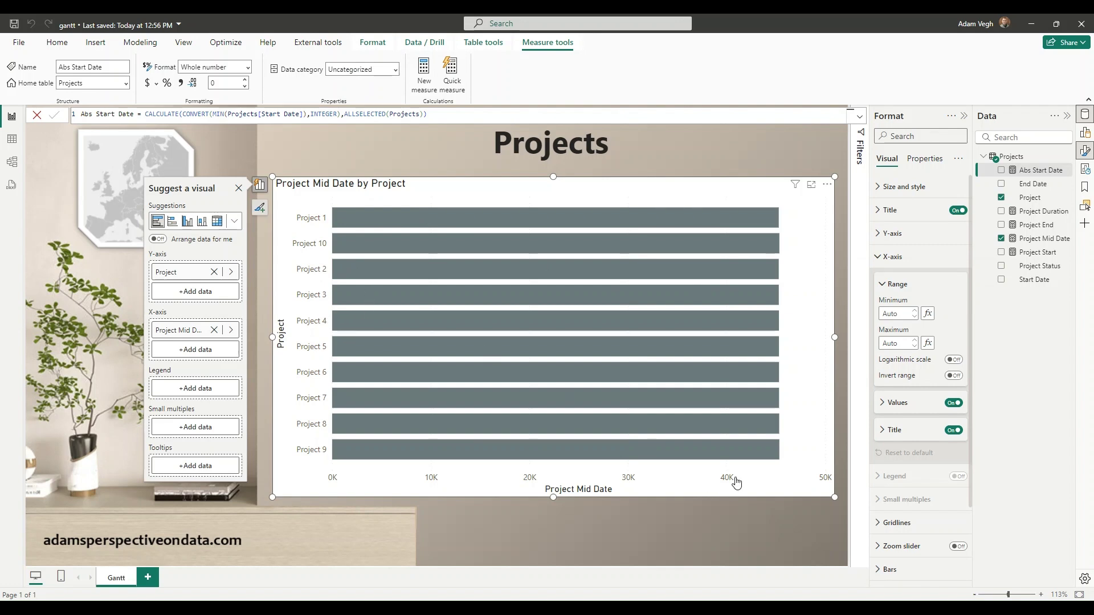
# Step: Sort the chart's project rows by Project Mid Date
pyautogui.click(827, 184)
pyautogui.moveTo(883, 268)
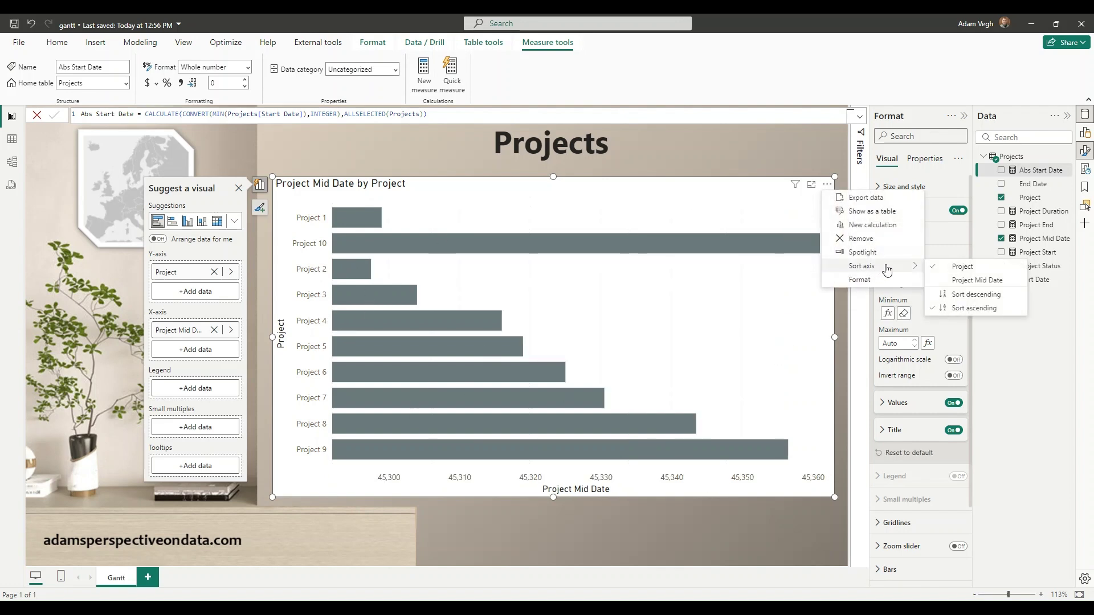
pyautogui.click(978, 281)
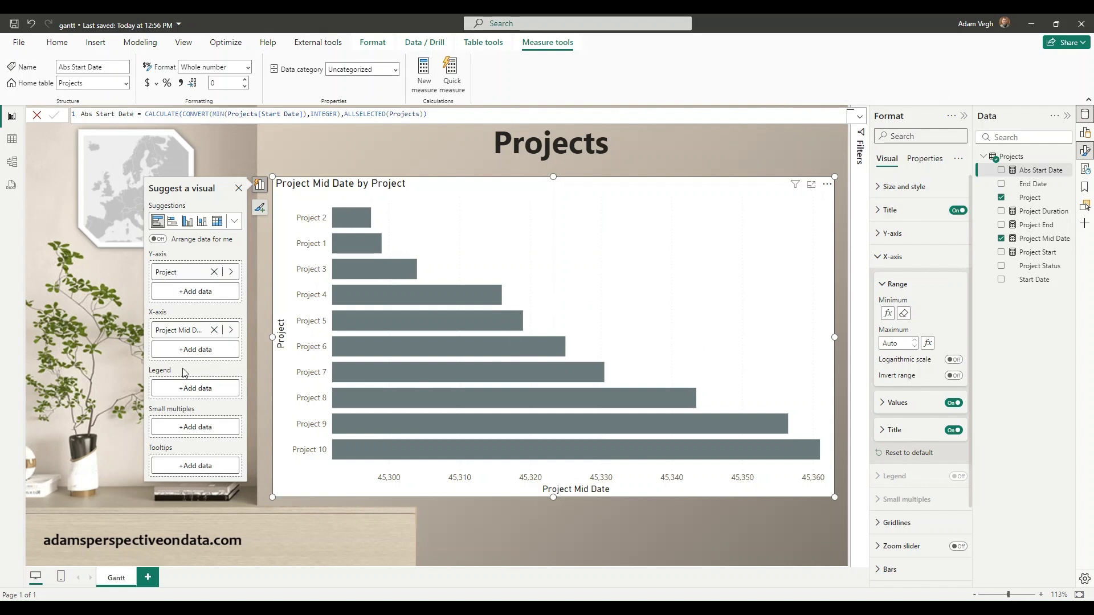
# Step: Add Project Start to the tooltips and sort rows by Project Start, ascending
pyautogui.moveTo(1046, 254); pyautogui.dragTo(204, 467)
pyautogui.click(827, 184)
pyautogui.moveTo(884, 271)
pyautogui.click(970, 294)
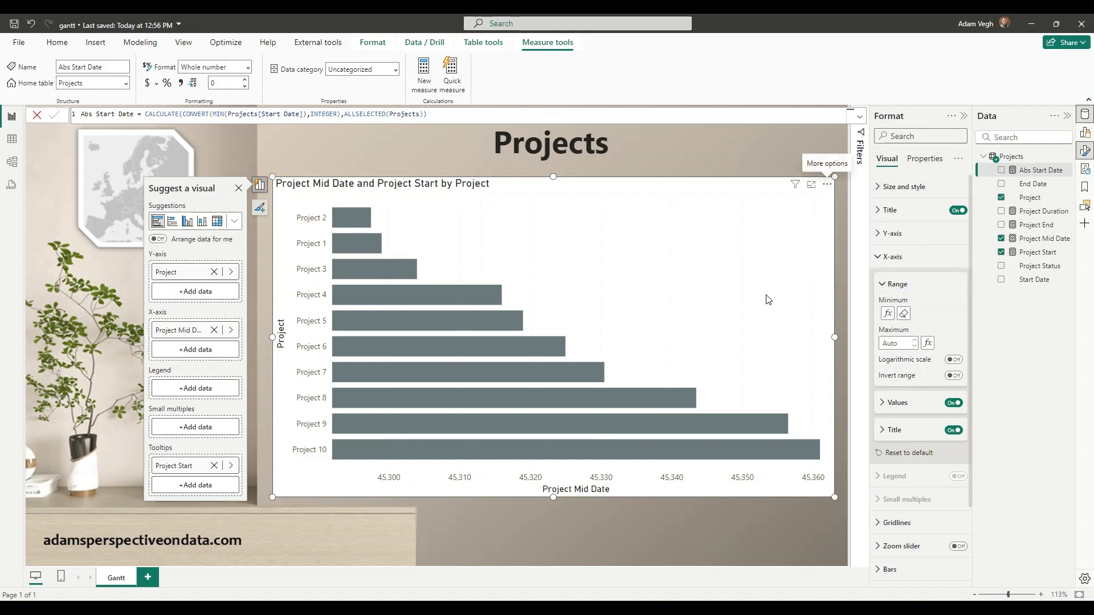
pyautogui.click(826, 188)
pyautogui.moveTo(866, 266)
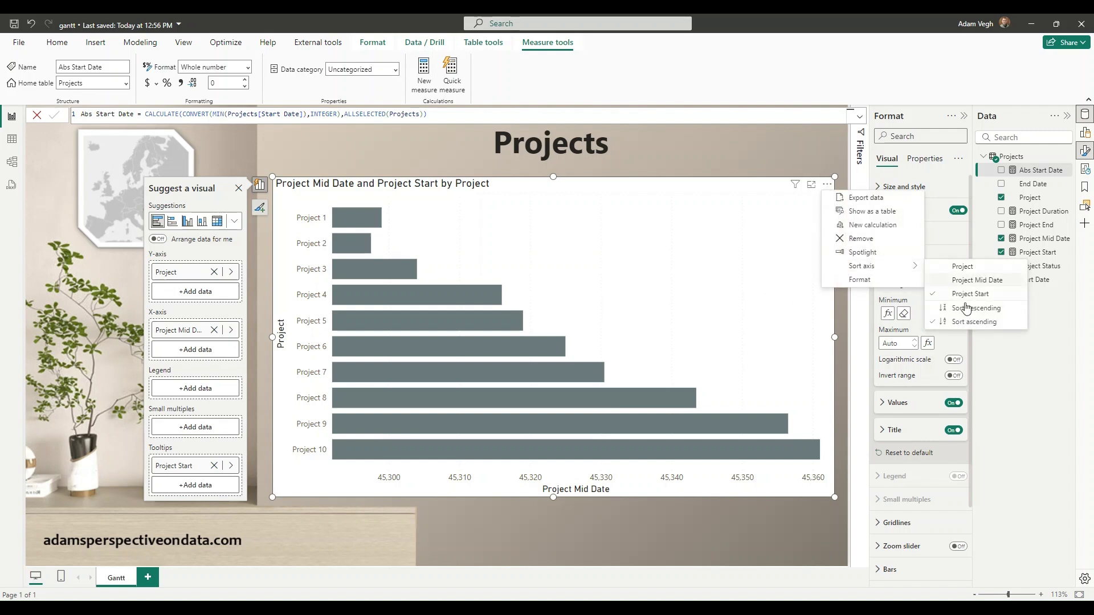
pyautogui.click(963, 323)
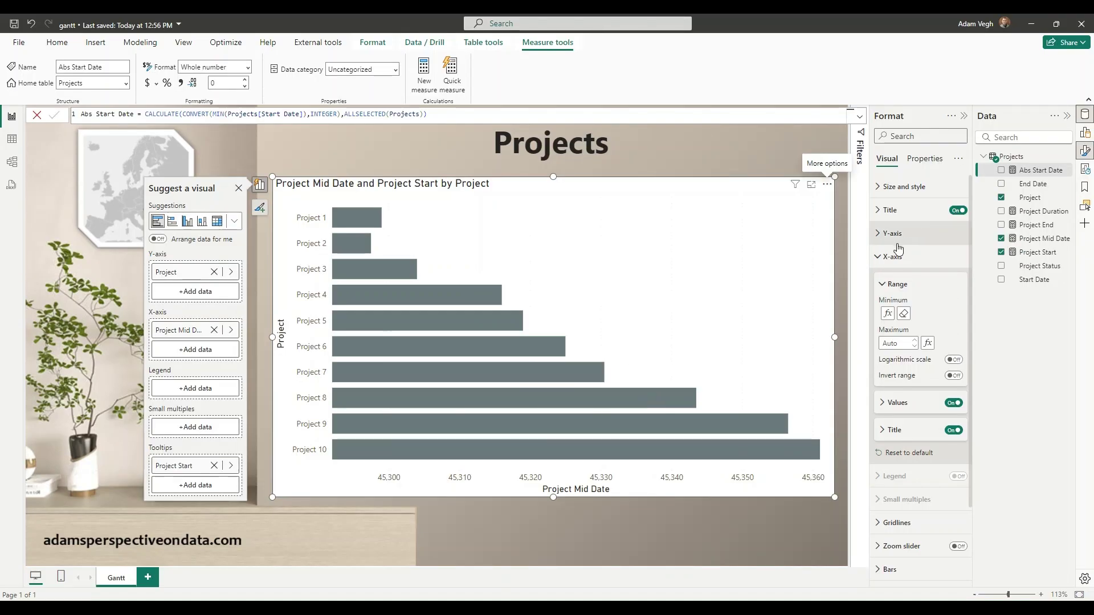
# Step: Make the chart's original bars fully transparent (100% transparency)
pyautogui.click(894, 256)
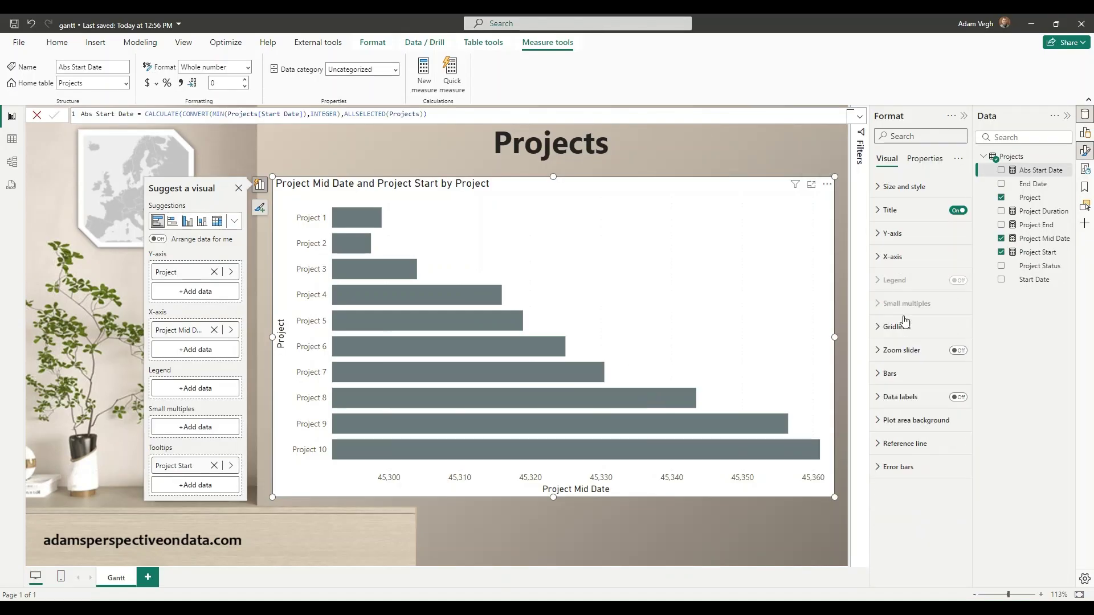
pyautogui.click(890, 373)
pyautogui.scroll(-1, 914, 439)
pyautogui.scroll(-1, 914, 440)
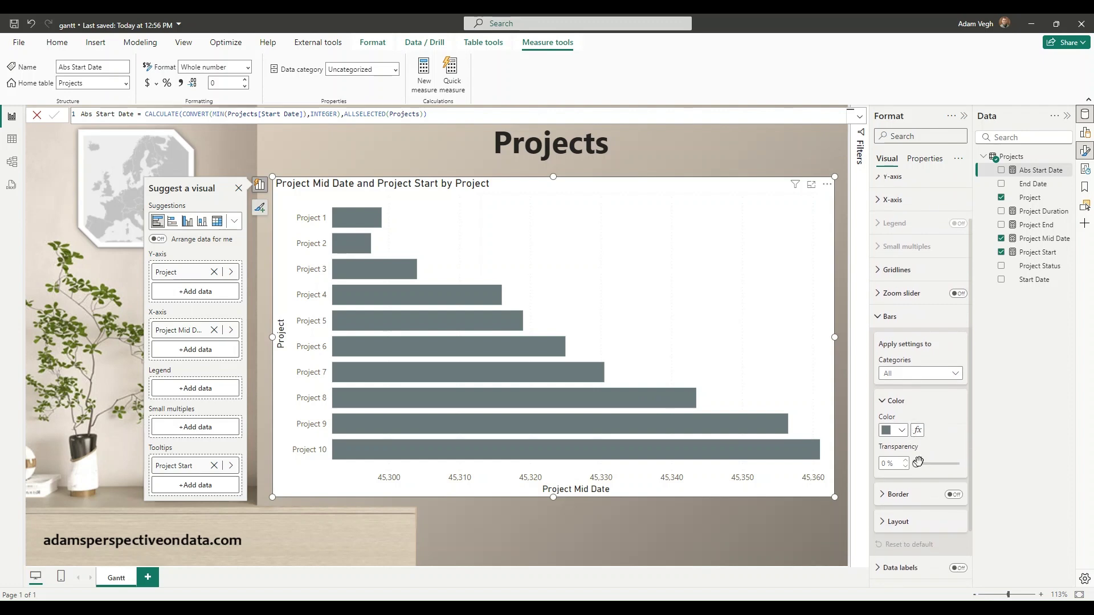
pyautogui.moveTo(917, 464); pyautogui.dragTo(961, 464)
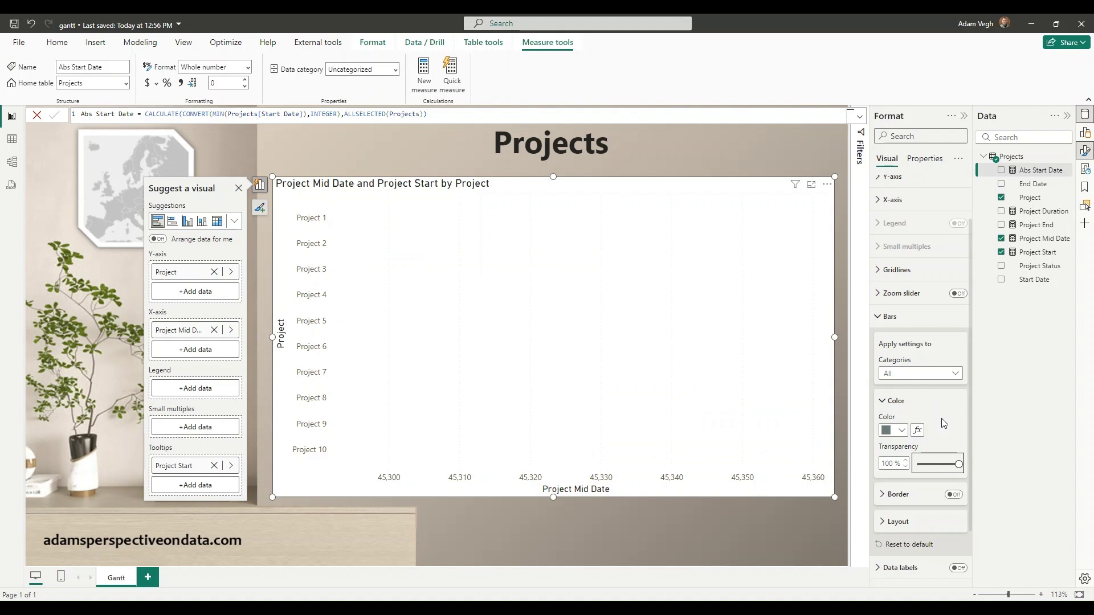
# Step: Enable error bars bounded by Project Start and Project End
pyautogui.scroll(-5, 942, 422)
pyautogui.click(887, 576)
pyautogui.scroll(-5, 917, 399)
pyautogui.click(953, 339)
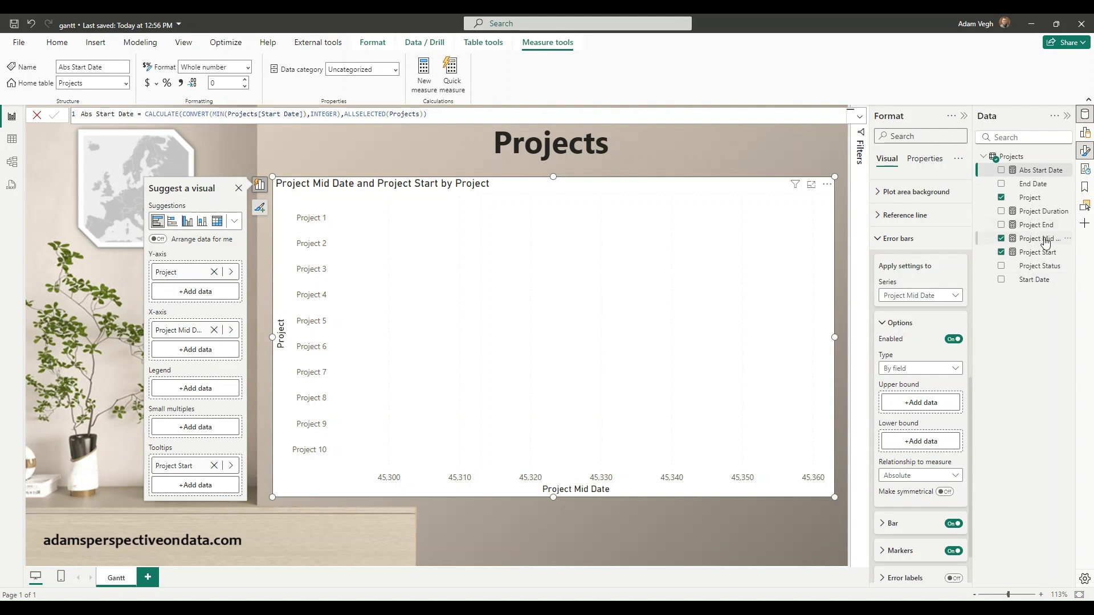
pyautogui.moveTo(1044, 239); pyautogui.dragTo(946, 410)
# Step: Set the error bar width to 10 and border size to 2 px
pyautogui.scroll(-1, 901, 500)
pyautogui.click(893, 466)
pyautogui.scroll(-2, 917, 433)
pyautogui.click(897, 428)
pyautogui.write('10')
pyautogui.click(895, 457)
pyautogui.click(887, 488)
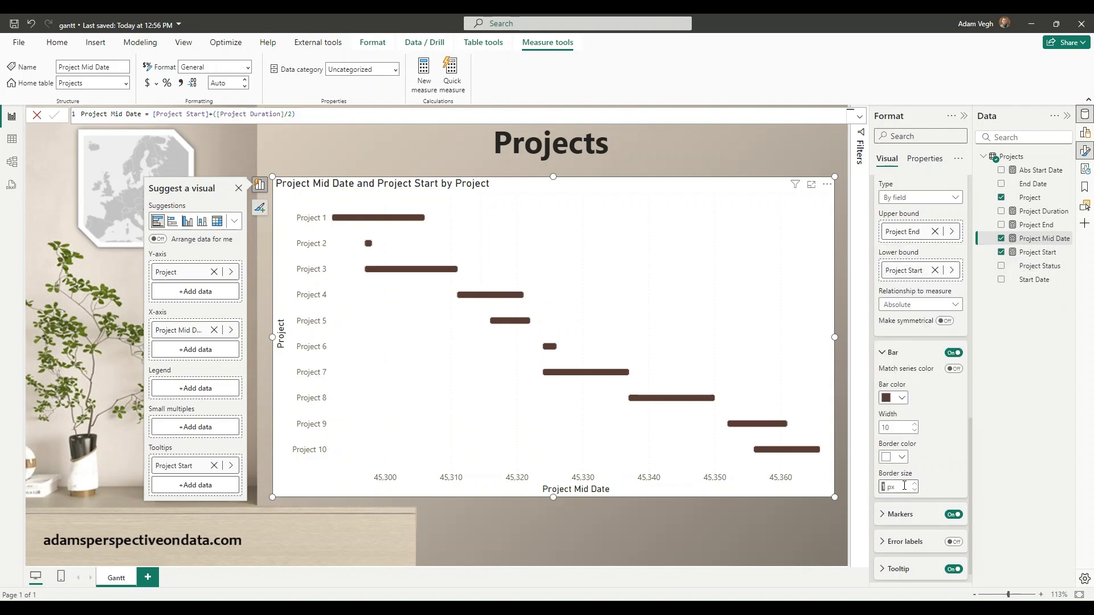
pyautogui.write('2')
# Step: Turn off the chart's white background
pyautogui.scroll(10, 921, 362)
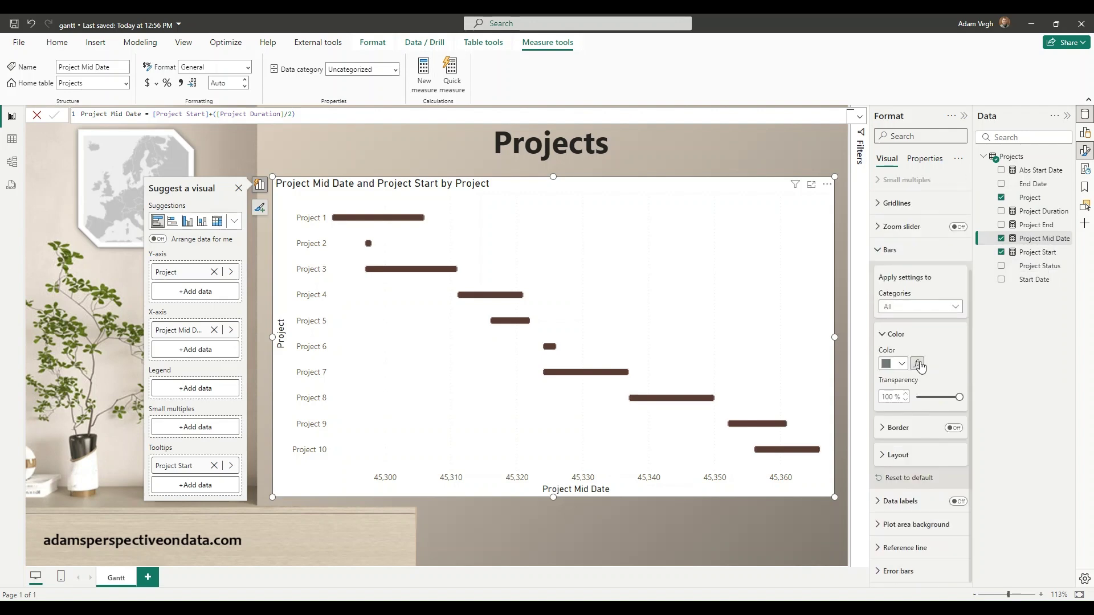
pyautogui.click(952, 404)
pyautogui.click(904, 187)
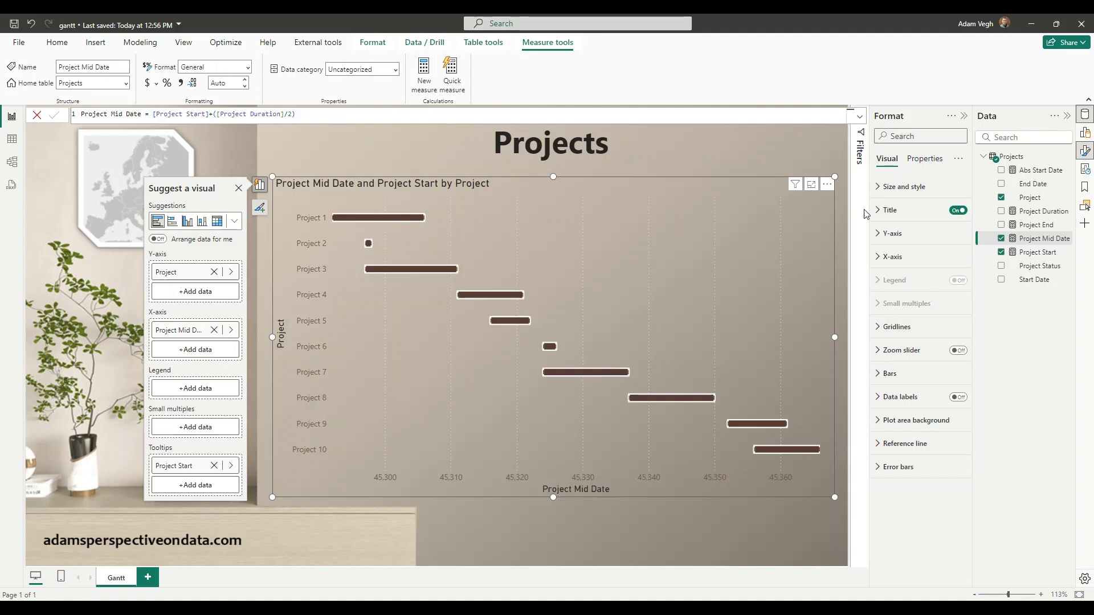
# Step: Turn off the chart's vertical gridlines
pyautogui.click(903, 334)
pyautogui.click(954, 354)
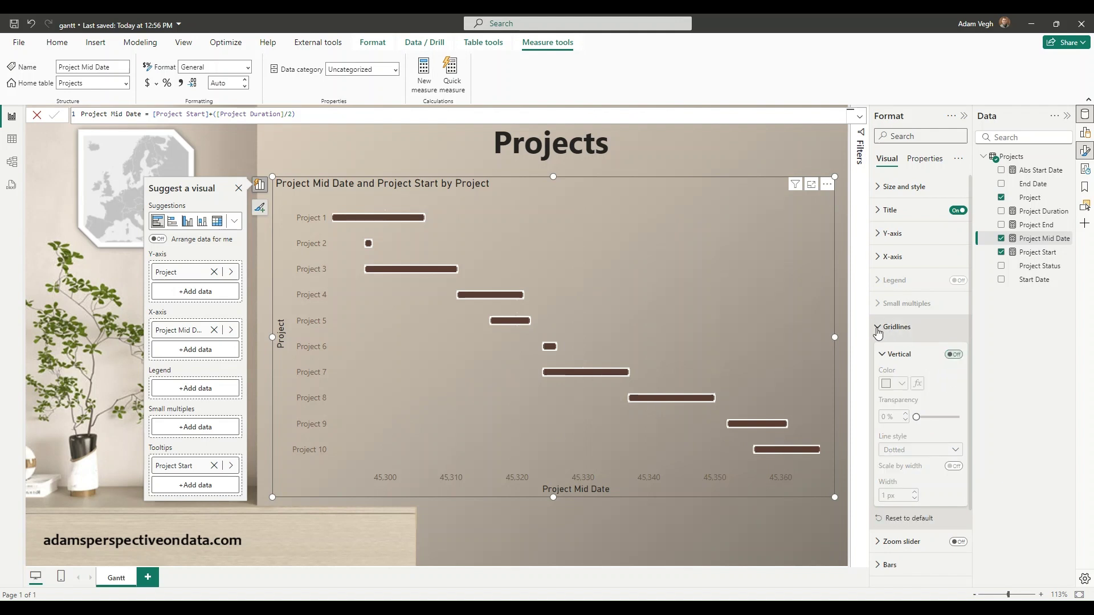
pyautogui.click(879, 328)
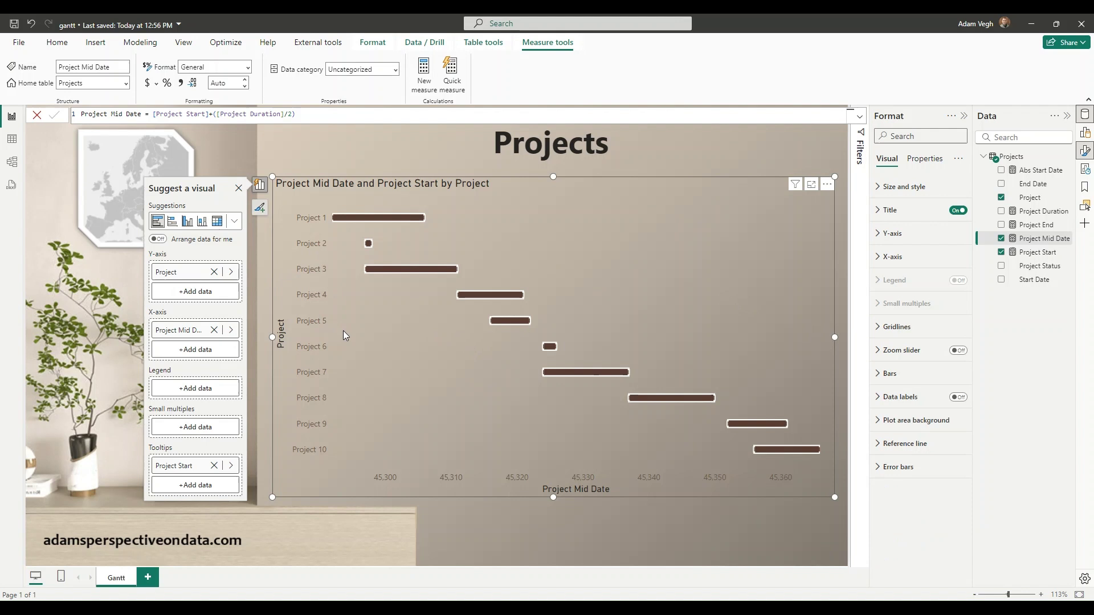
# Step: Hide the Y-axis project names and the X-axis values and title
pyautogui.click(912, 234)
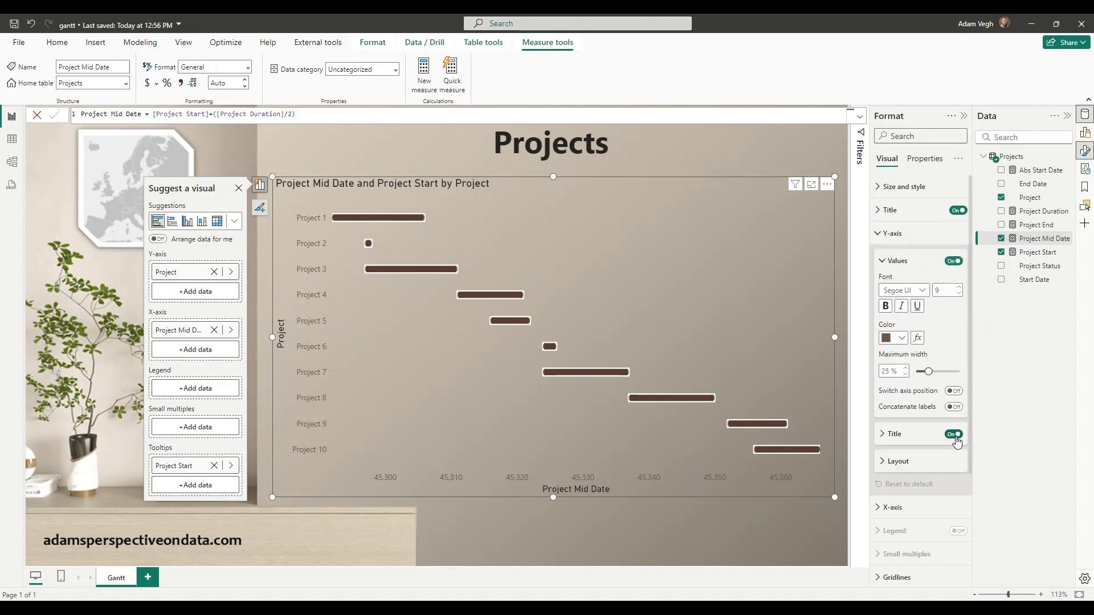
pyautogui.click(954, 261)
pyautogui.click(893, 234)
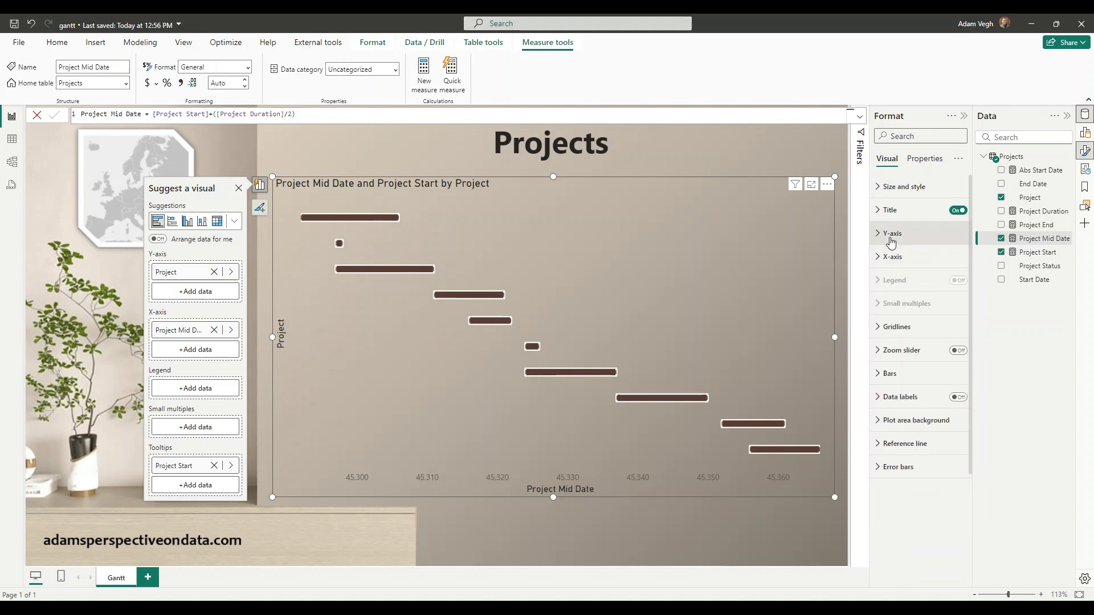
pyautogui.click(893, 259)
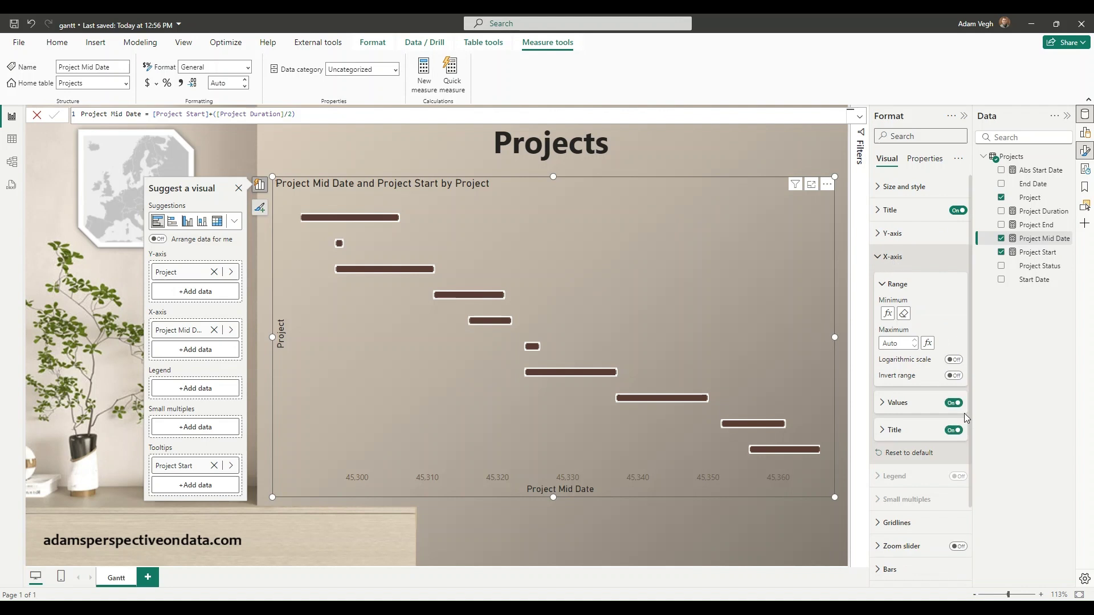
pyautogui.click(953, 403)
pyautogui.click(953, 430)
# Step: Hide the Y-axis title and the chart title
pyautogui.click(906, 244)
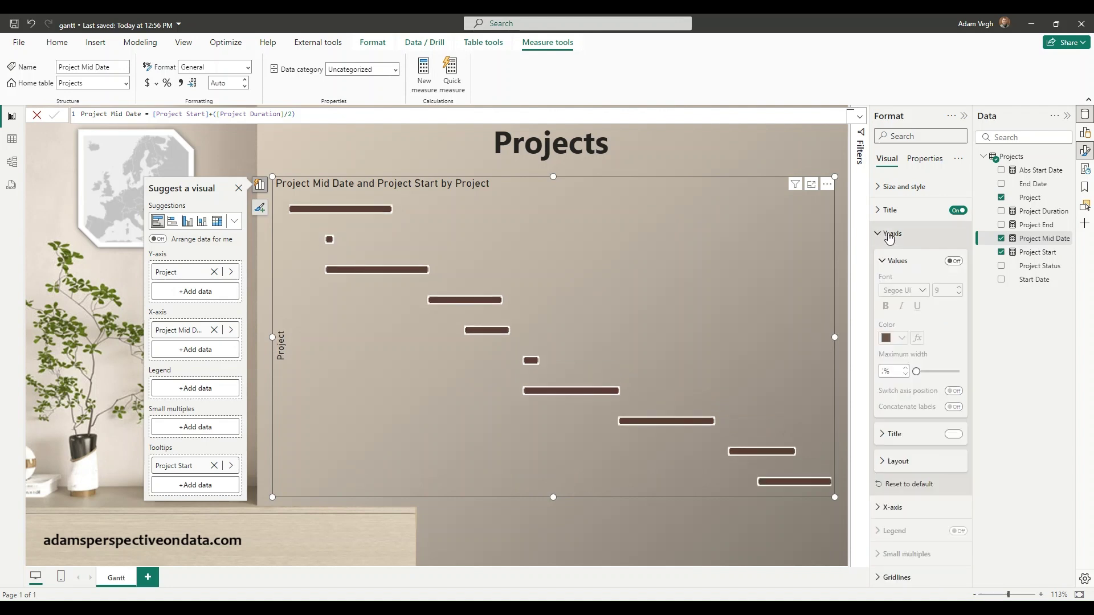
pyautogui.click(953, 434)
pyautogui.click(886, 238)
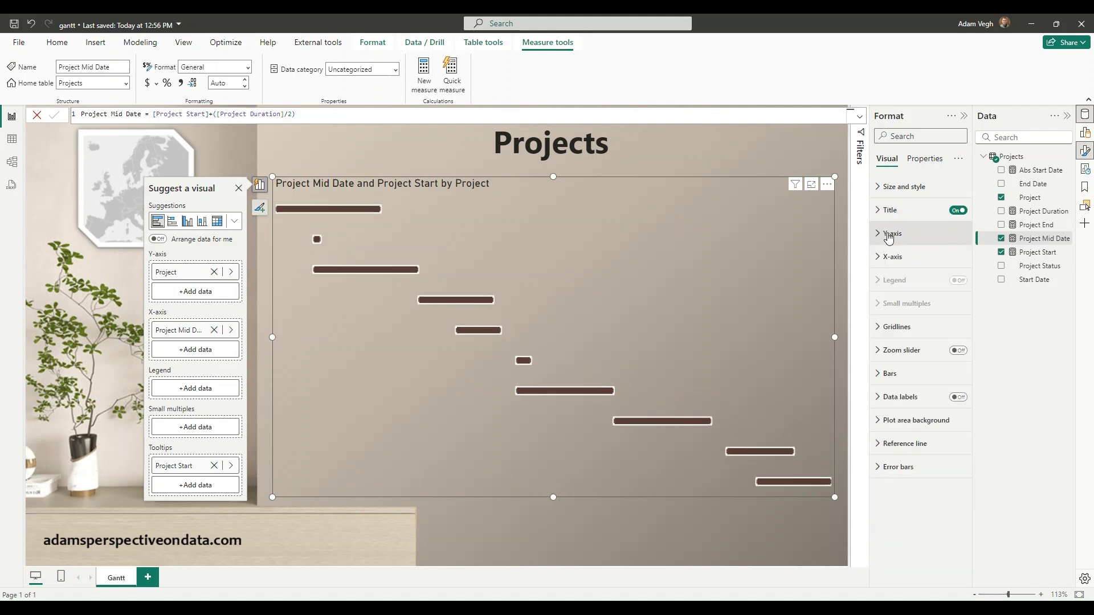
pyautogui.click(958, 210)
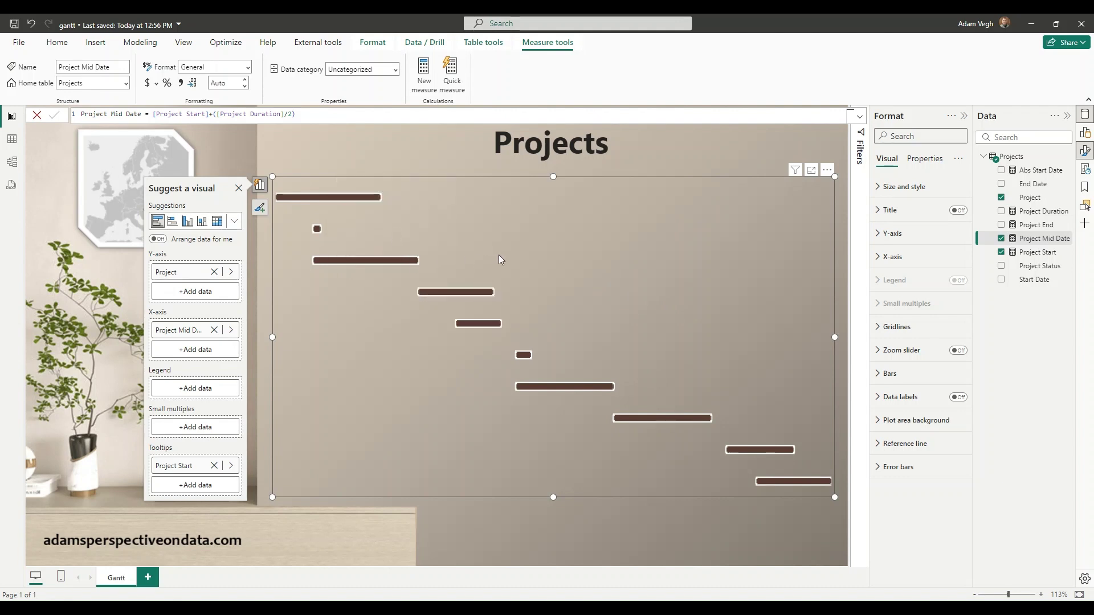
# Step: Add a Project Title measure joining MAX Project and its Project Status in brackets
pyautogui.rightClick(1043, 239)
pyautogui.press('Escape')
pyautogui.click(424, 72)
pyautogui.write('Project Title =')
pyautogui.press('End')
pyautogui.write('MAX(Projects[Project]) &')
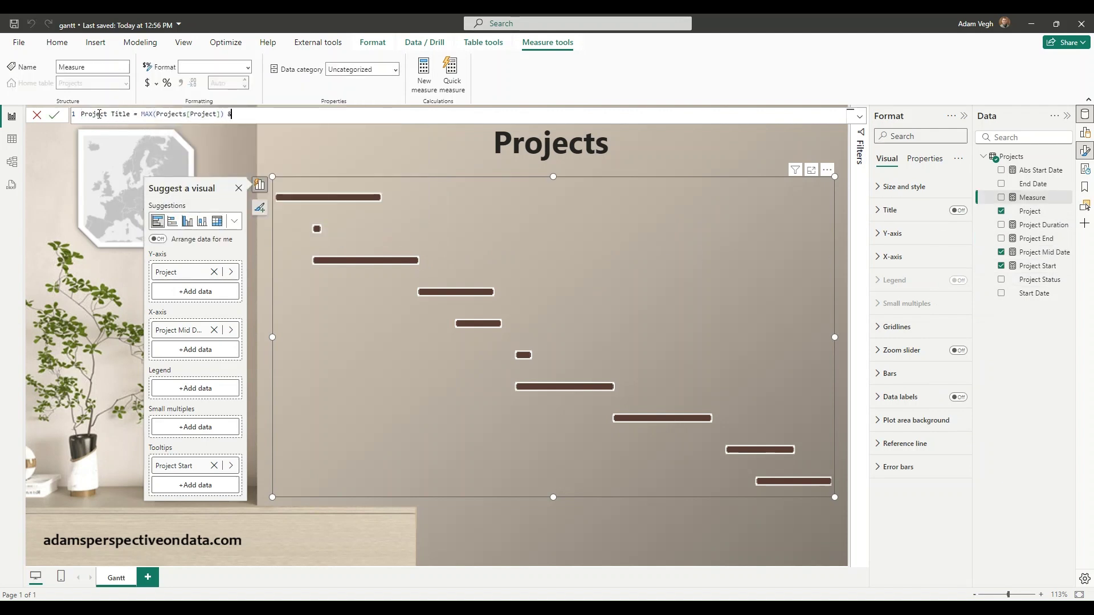
pyautogui.write(' " ( " & MAX(Projects[Project Status]) & "')
pyautogui.press('Return')
# Step: Add a Project Details measure: Project Start formatted MM/dd/yy, a dash, then Project Duration
pyautogui.click(424, 71)
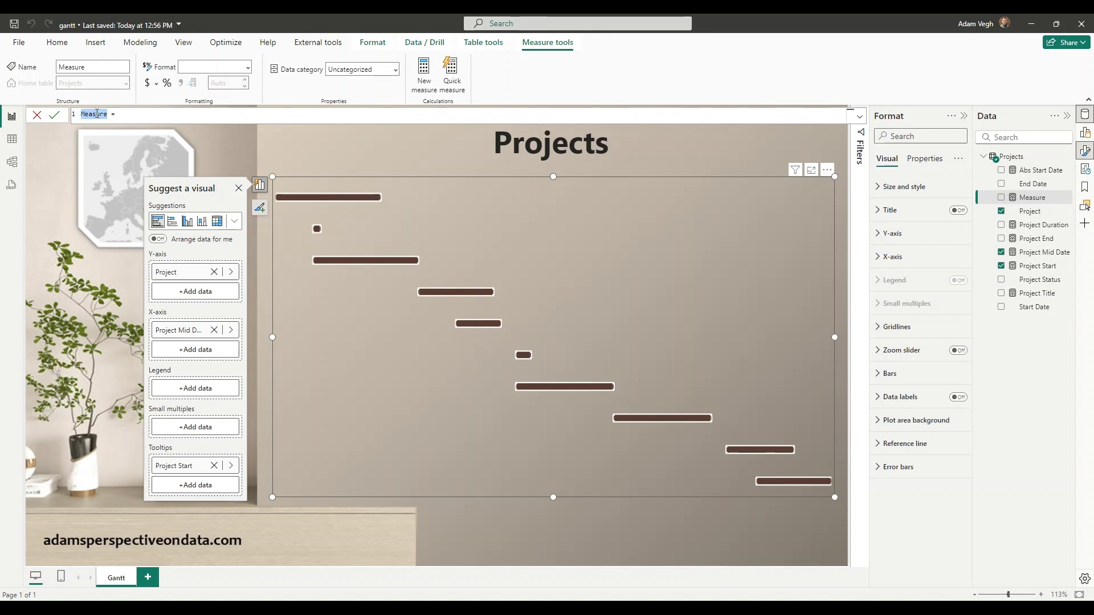
pyautogui.write('Project Details = FORMAT([Project Start]')
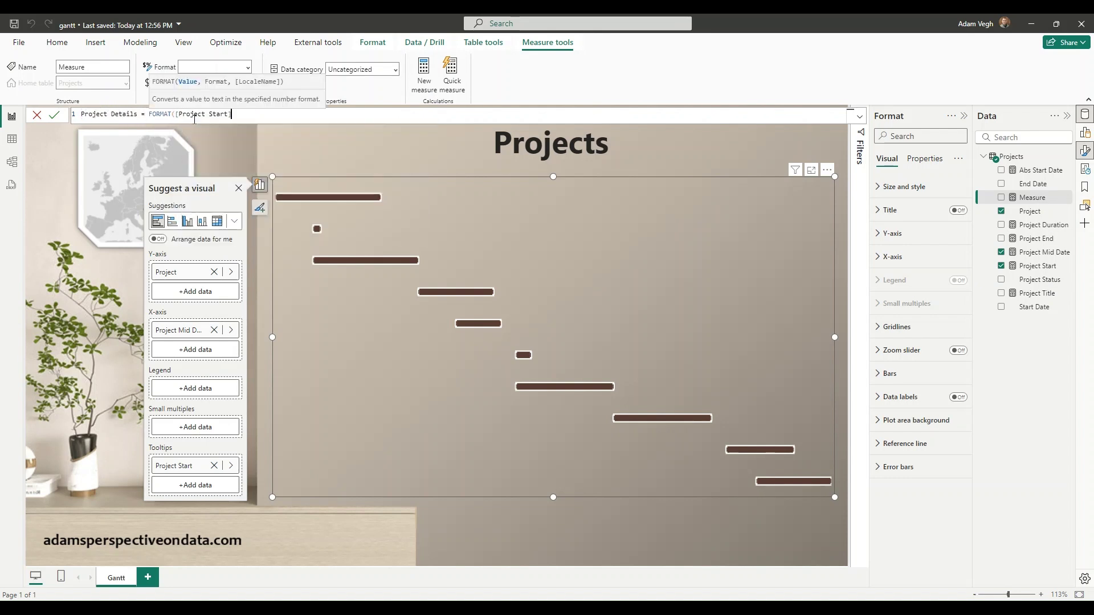
pyautogui.write(',"MM/dd/yy") & " - " & Projects[Project Duration] & " Days')
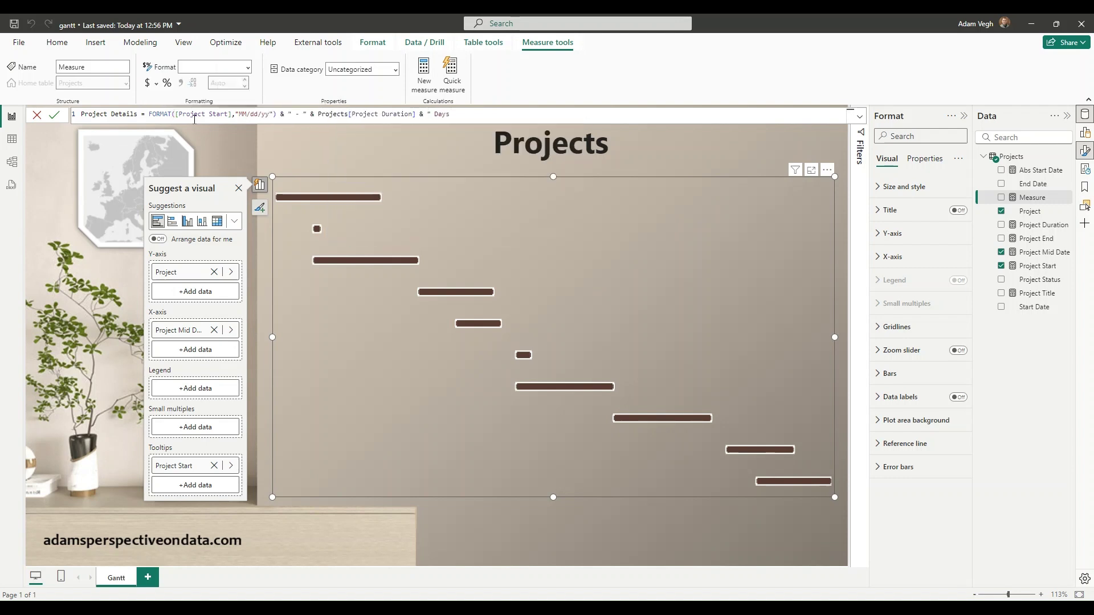
pyautogui.press('Return')
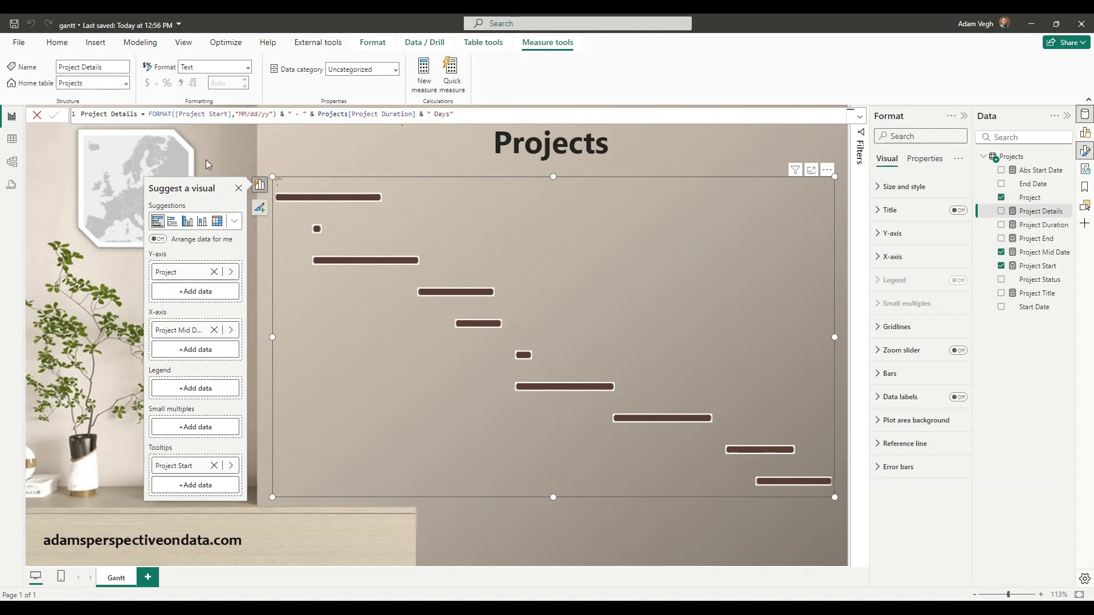
# Step: Add Color by Status: SWITCH on Project Status to #338A08, #D9A20C, #FFFFFF for Done, In Progress, To Do
pyautogui.doubleClick(94, 114)
pyautogui.write('Color by ')
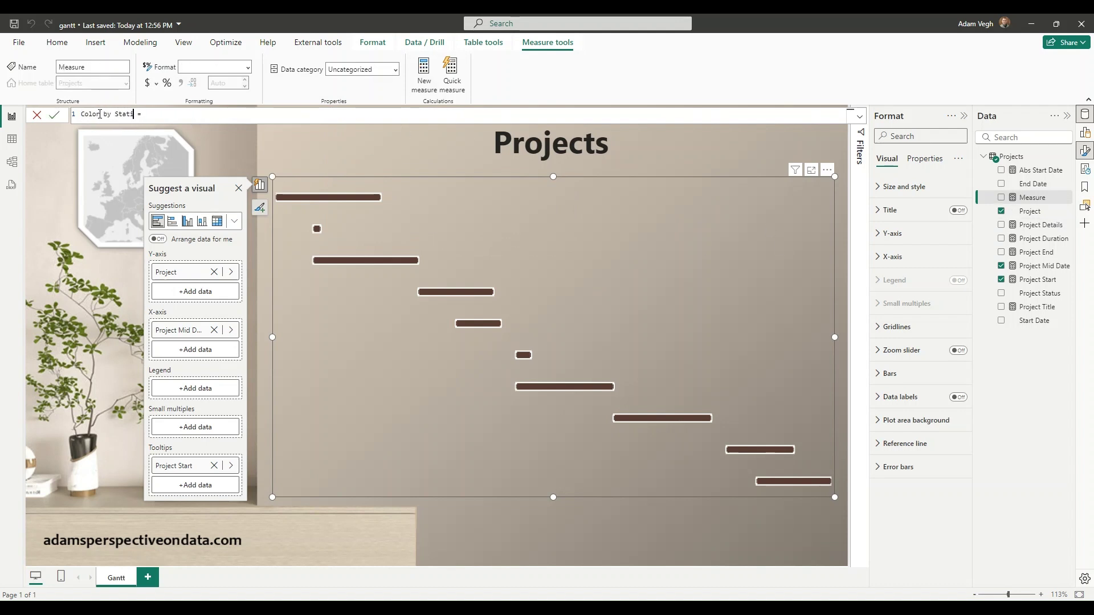
pyautogui.write('Status = SWITCH(')
pyautogui.hotkey('shift', 'Return')
pyautogui.press('End')
pyautogui.hotkey('shift', 'Return')
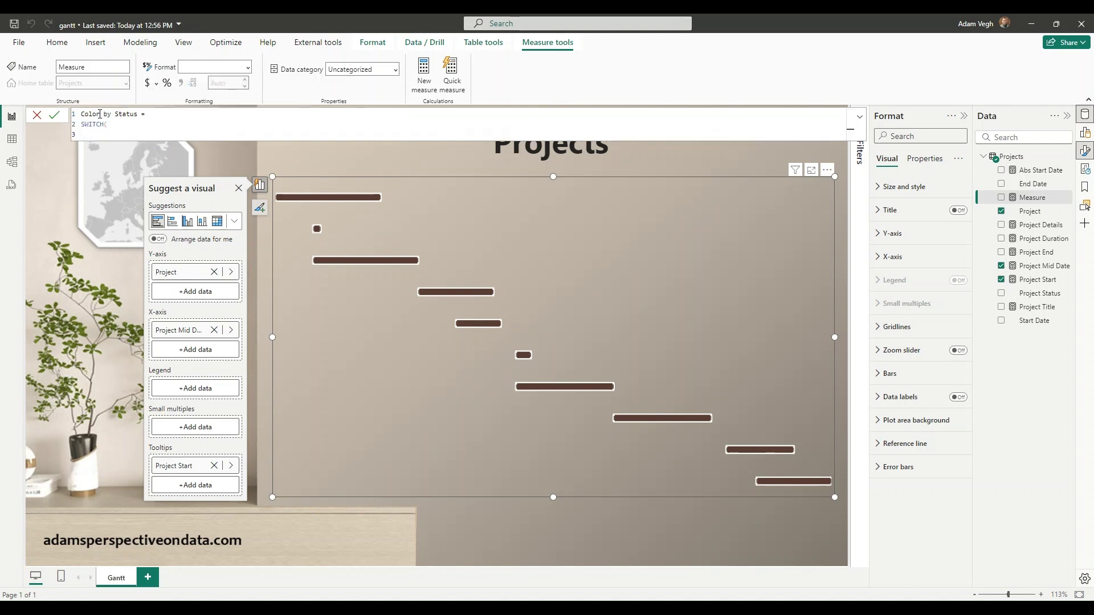
pyautogui.write('SELECTEDVALUE(Projects[Project Status])')
pyautogui.hotkey('shift', 'Return')
pyautogui.write(',"Don')
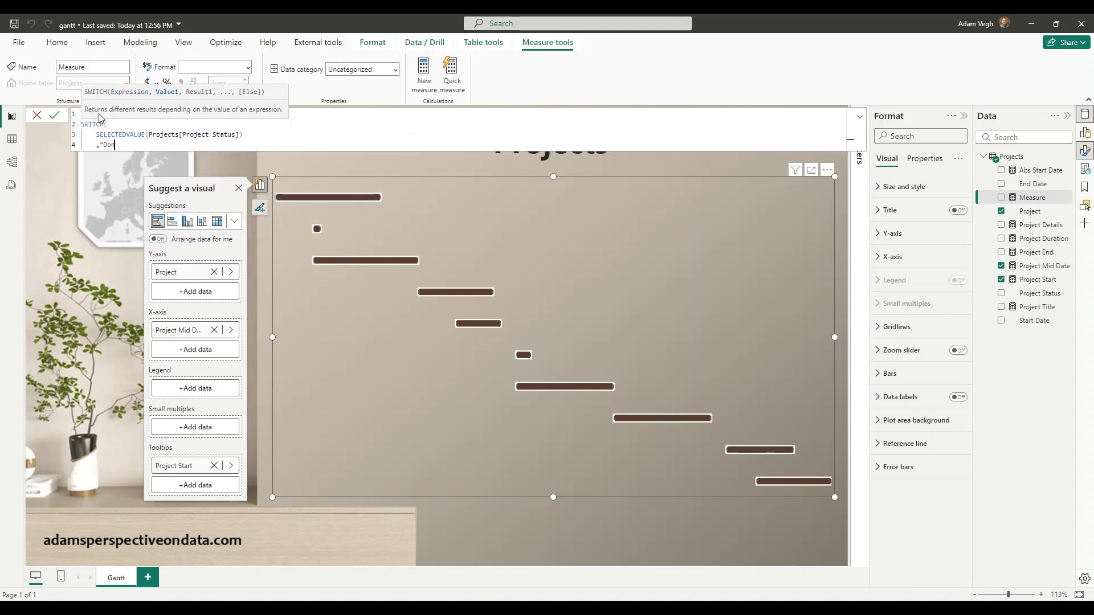
pyautogui.write('e","#338A08"')
pyautogui.hotkey('shift', 'Return')
pyautogui.write(',"In Progress","#D9A20C"')
pyautogui.hotkey('shift', 'Return')
pyautogui.write(',"To Do",')
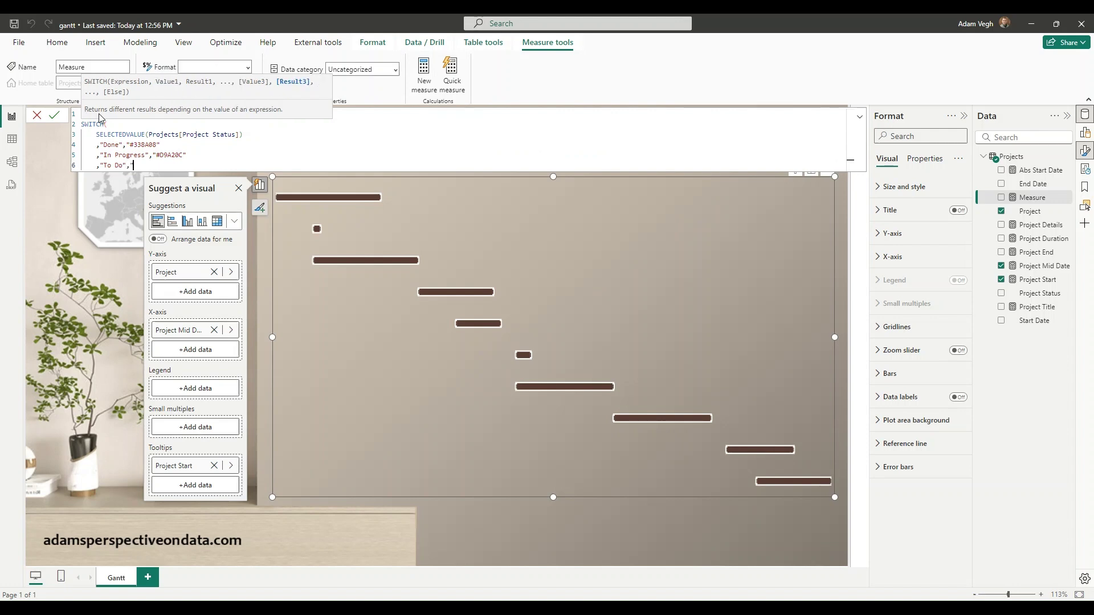
pyautogui.write('"#FFFFFF"')
pyautogui.hotkey('shift', 'Return')
pyautogui.write(')')
pyautogui.press('Return')
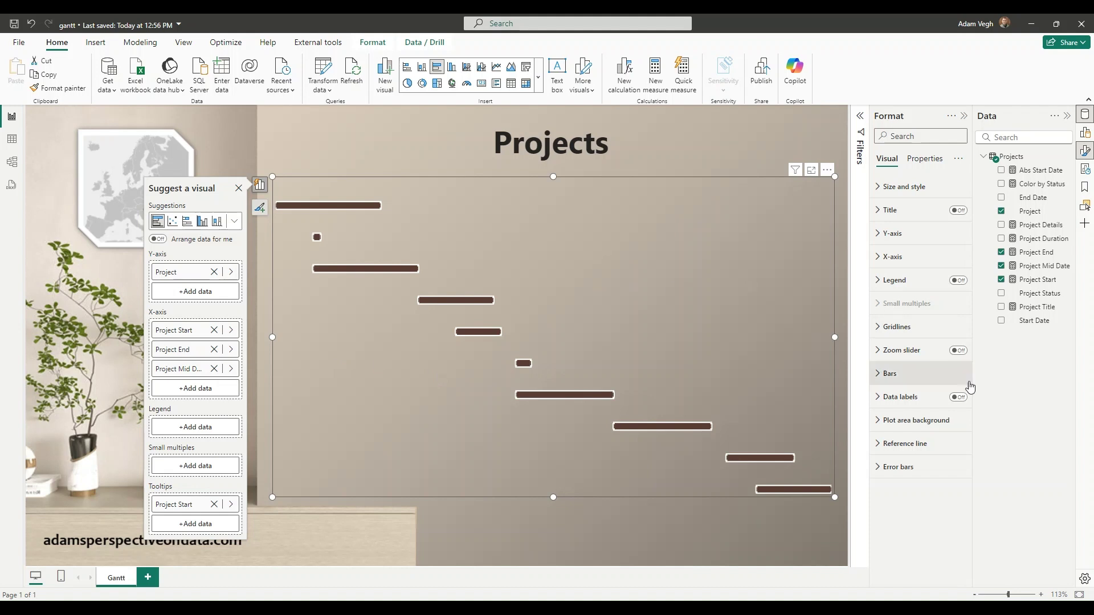
# Step: Turn on bar data labels, switch them off for Project End, and select the Project Start series
pyautogui.click(959, 398)
pyautogui.click(878, 405)
pyautogui.scroll(-2, 914, 364)
pyautogui.click(918, 340)
pyautogui.click(921, 395)
pyautogui.click(926, 340)
pyautogui.click(924, 380)
pyautogui.click(953, 359)
pyautogui.click(922, 341)
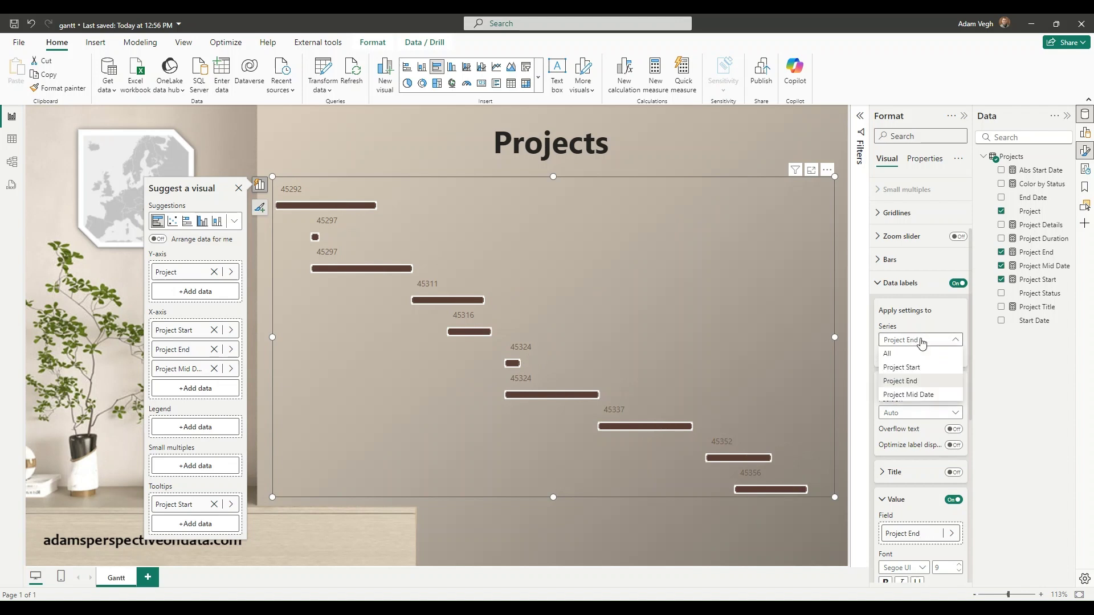
pyautogui.click(907, 367)
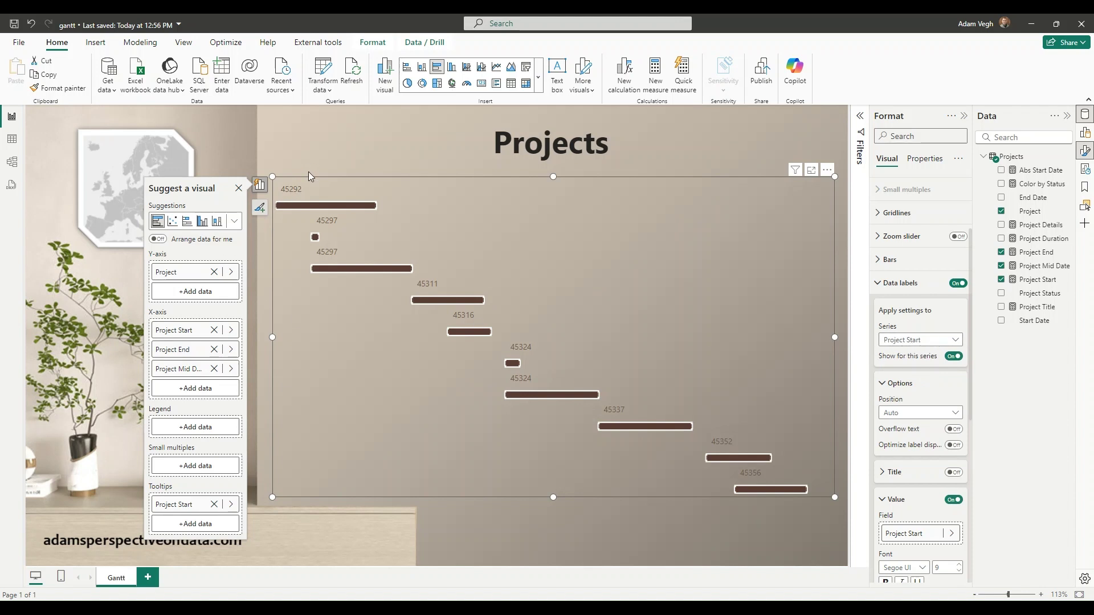
# Step: Set the Project Start label position to Outside end
pyautogui.scroll(-2, 945, 380)
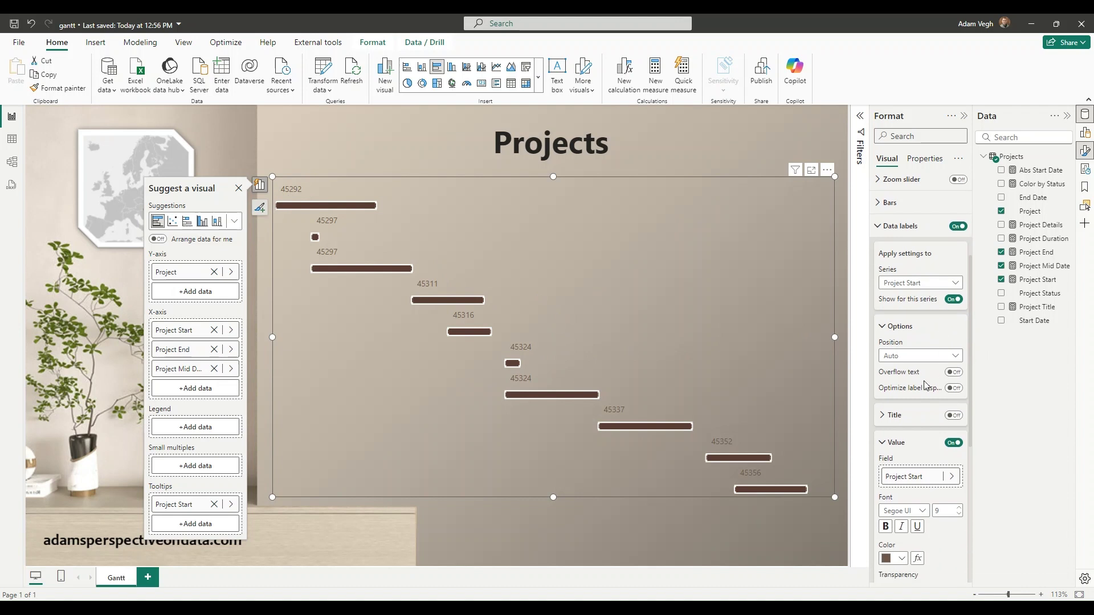
pyautogui.click(916, 357)
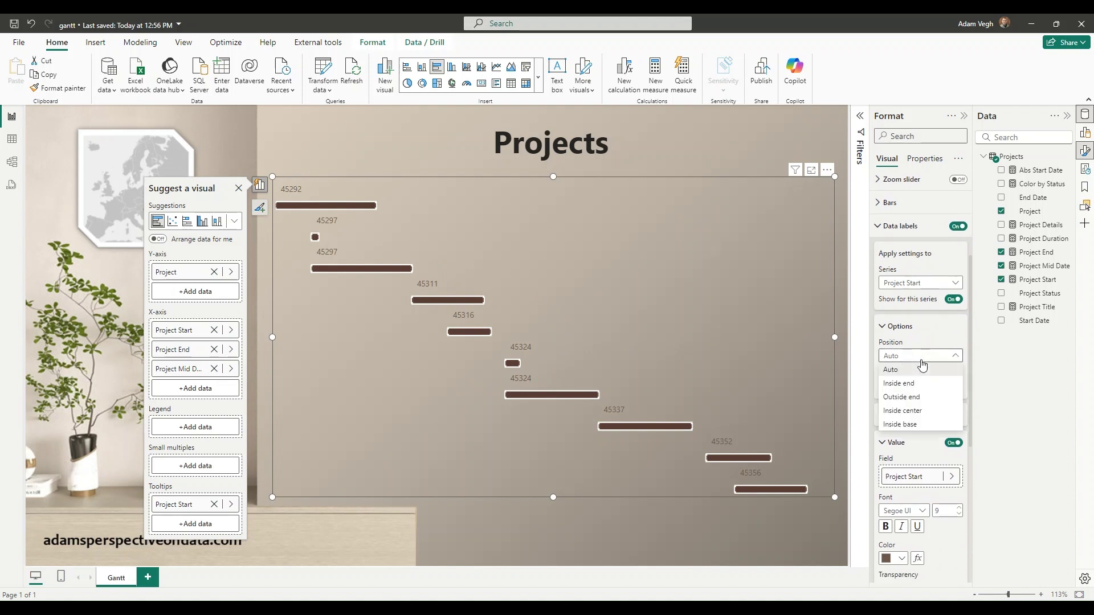
pyautogui.click(921, 398)
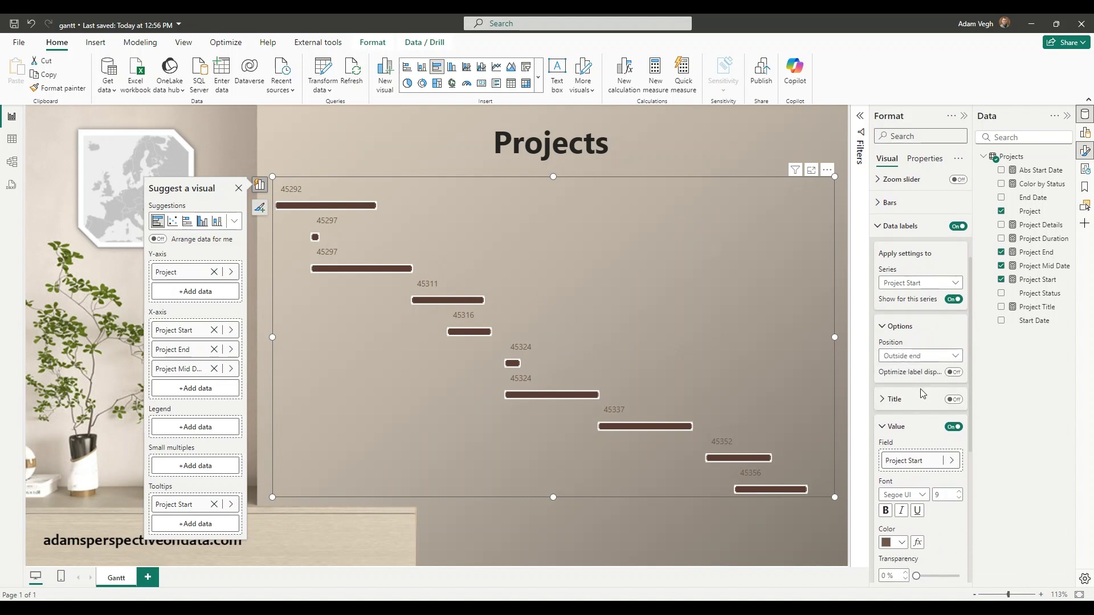
pyautogui.scroll(-2, 920, 359)
pyautogui.click(896, 370)
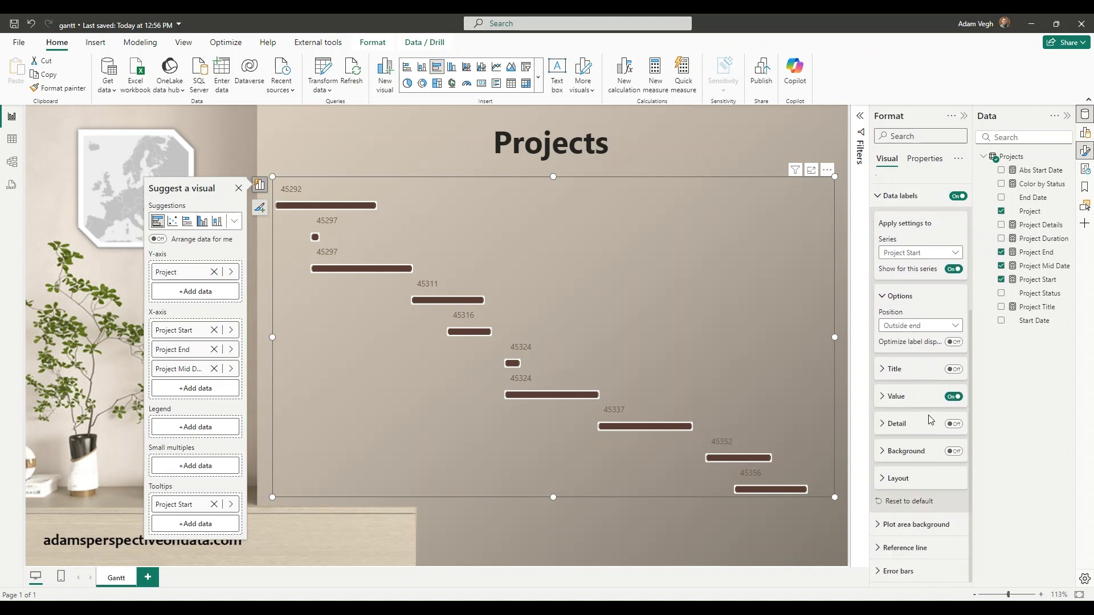
# Step: Turn on a white label background with 50% transparency
pyautogui.click(953, 452)
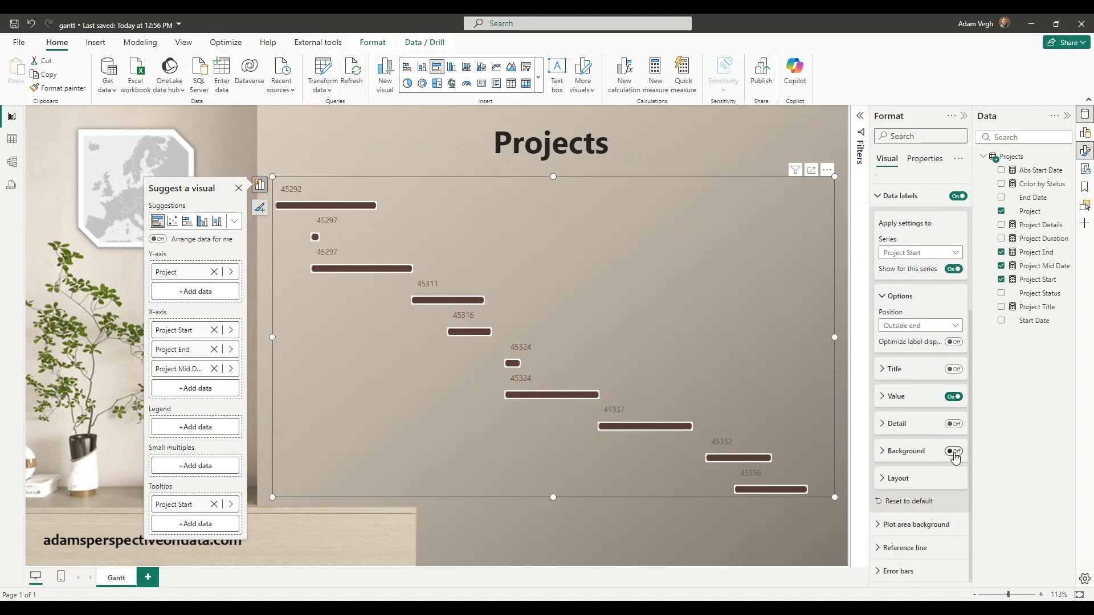
pyautogui.click(885, 452)
pyautogui.scroll(-2, 889, 444)
pyautogui.click(894, 414)
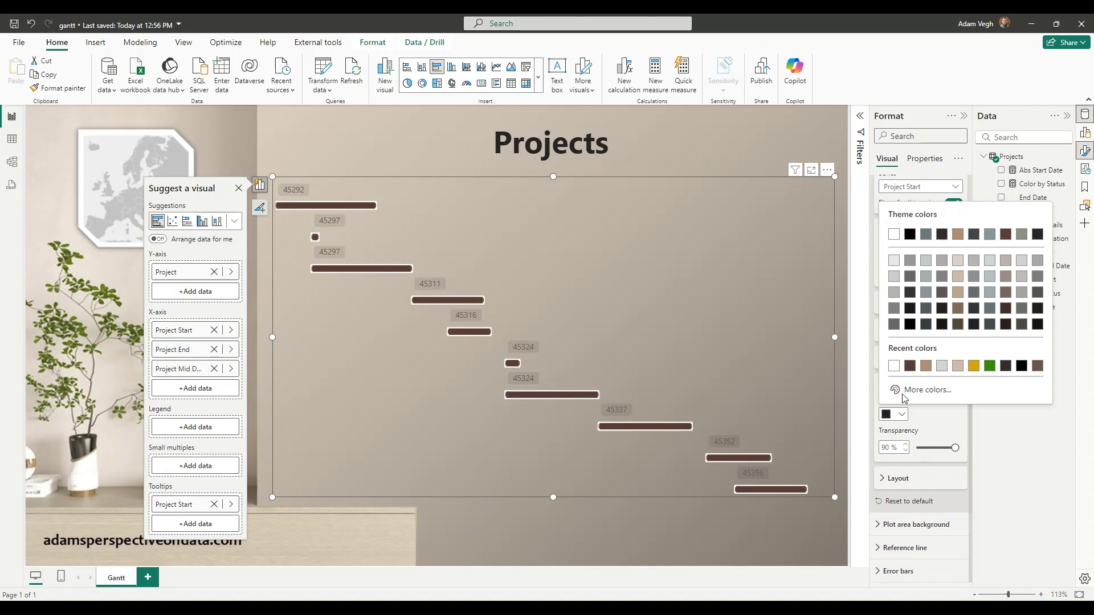
pyautogui.click(893, 366)
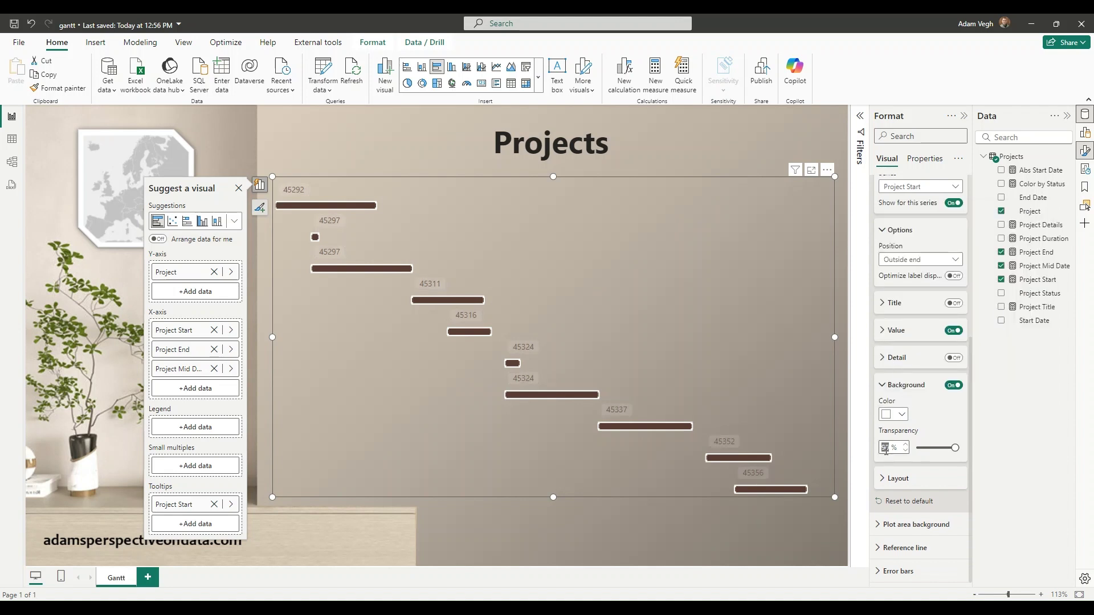
pyautogui.write('50')
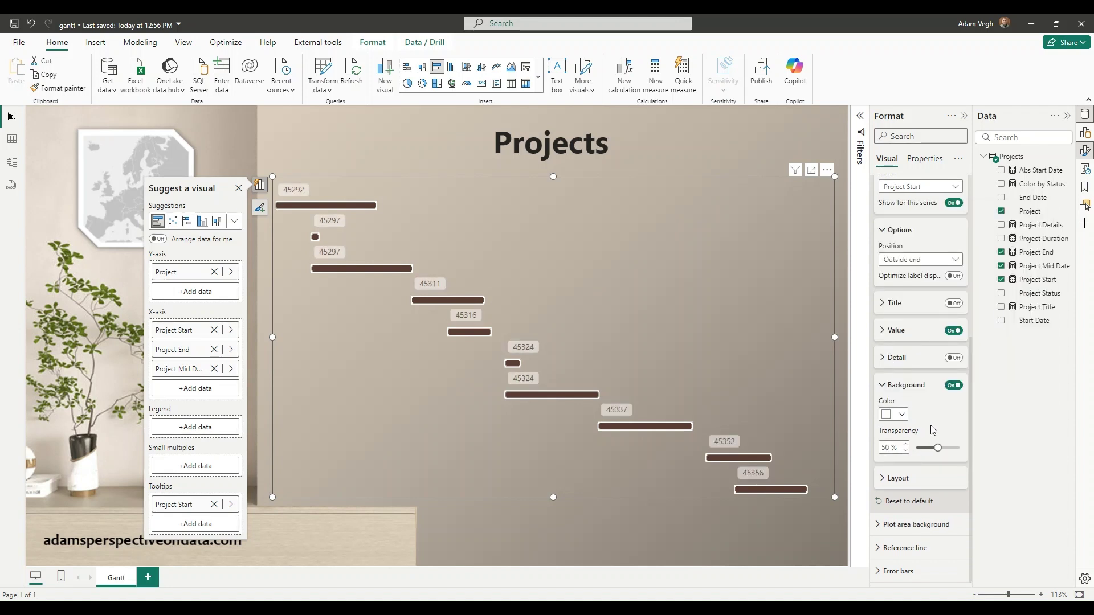
# Step: Change the label Value field to Project Title
pyautogui.scroll(2, 893, 389)
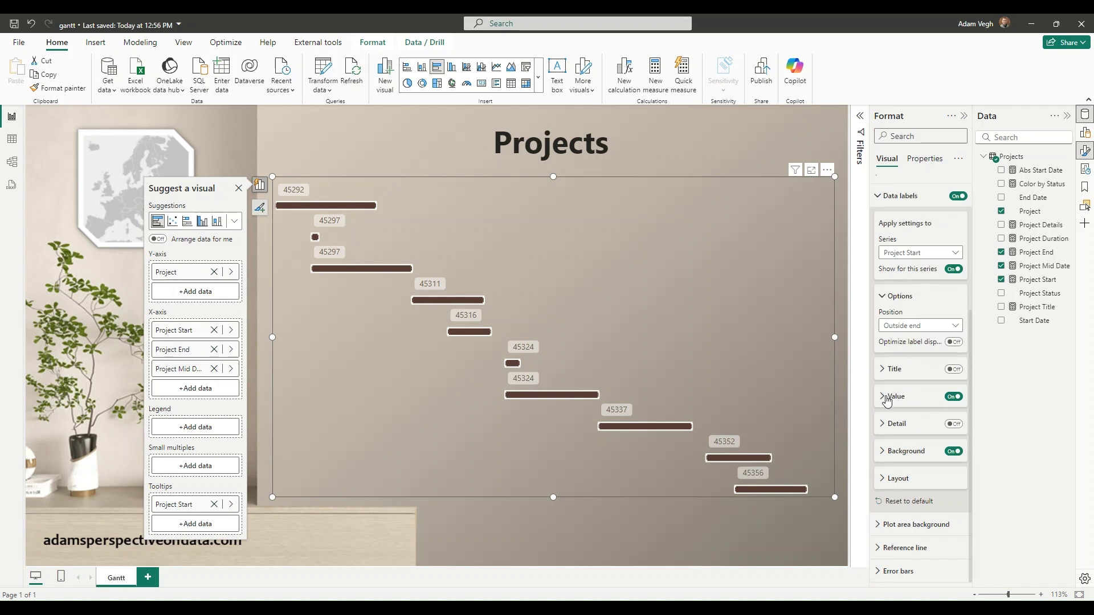
pyautogui.click(893, 397)
pyautogui.scroll(-1, 959, 420)
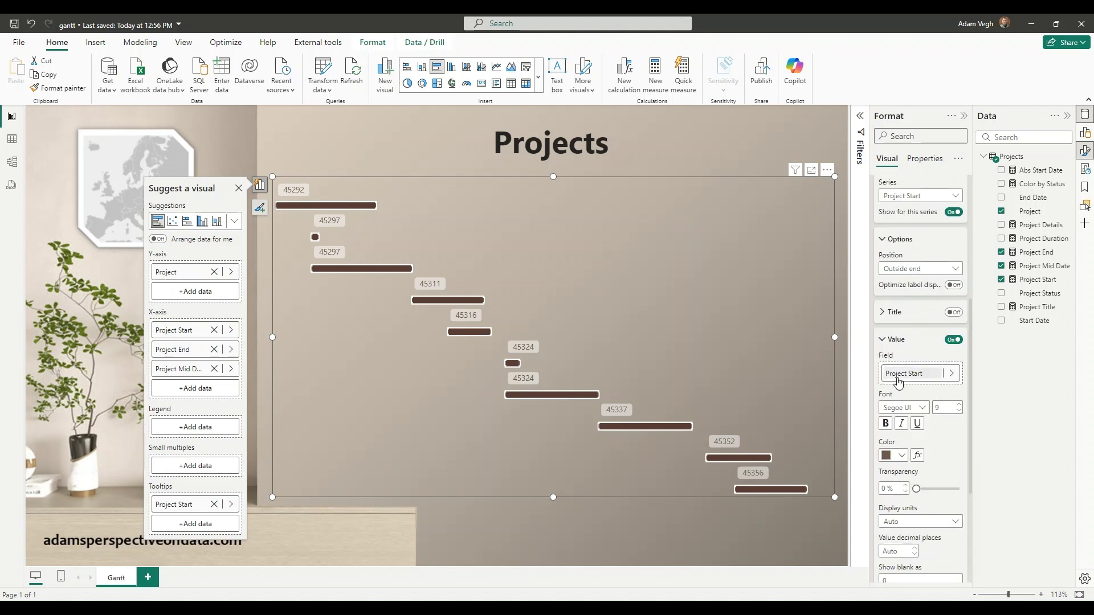
pyautogui.click(952, 374)
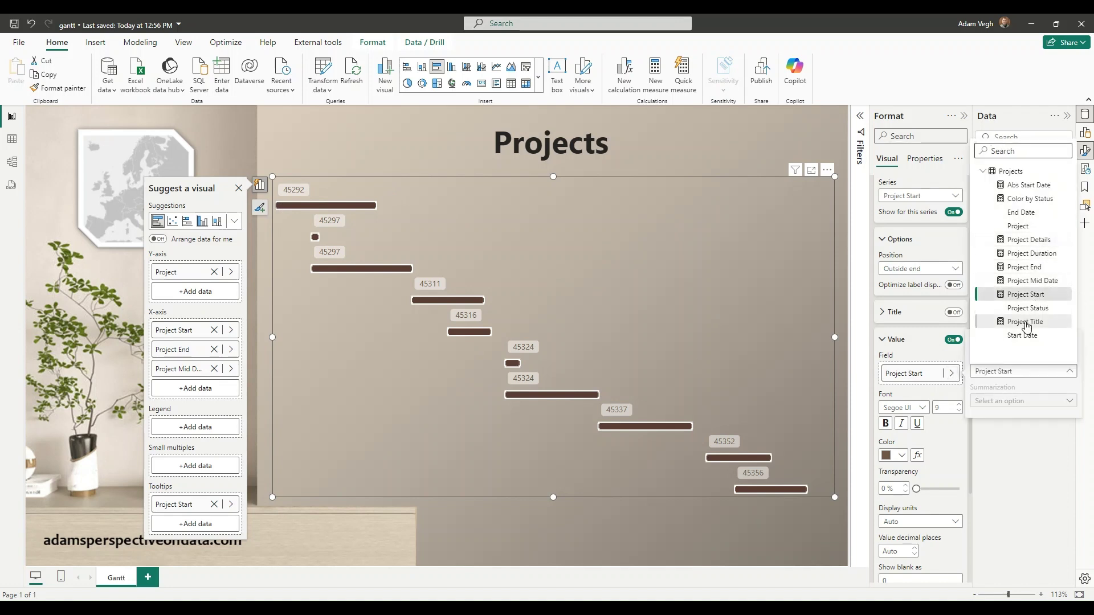
pyautogui.click(1026, 322)
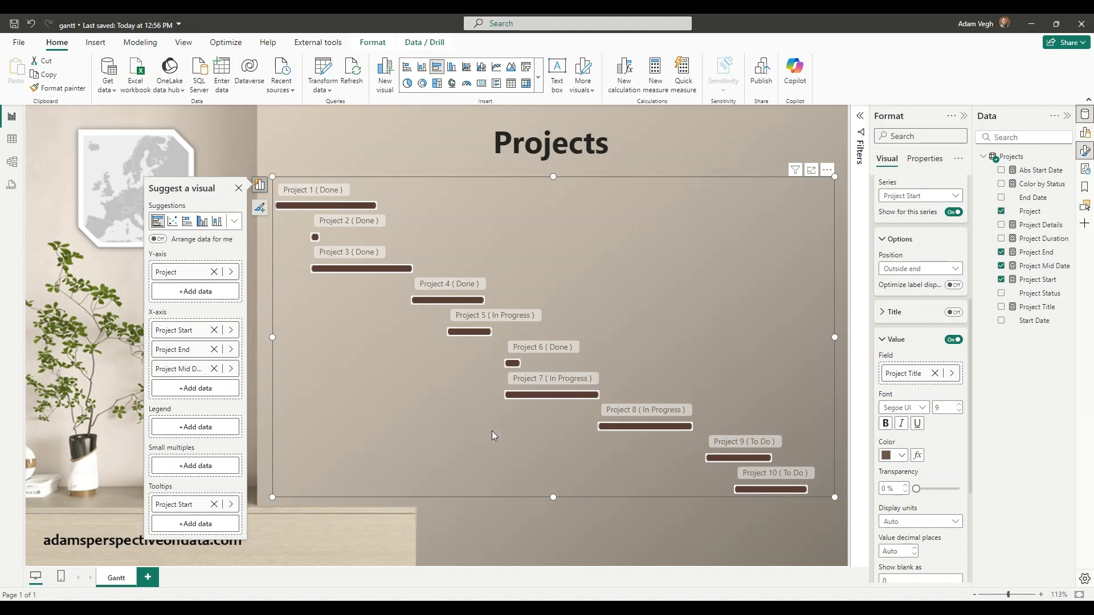
pyautogui.scroll(-2, 935, 433)
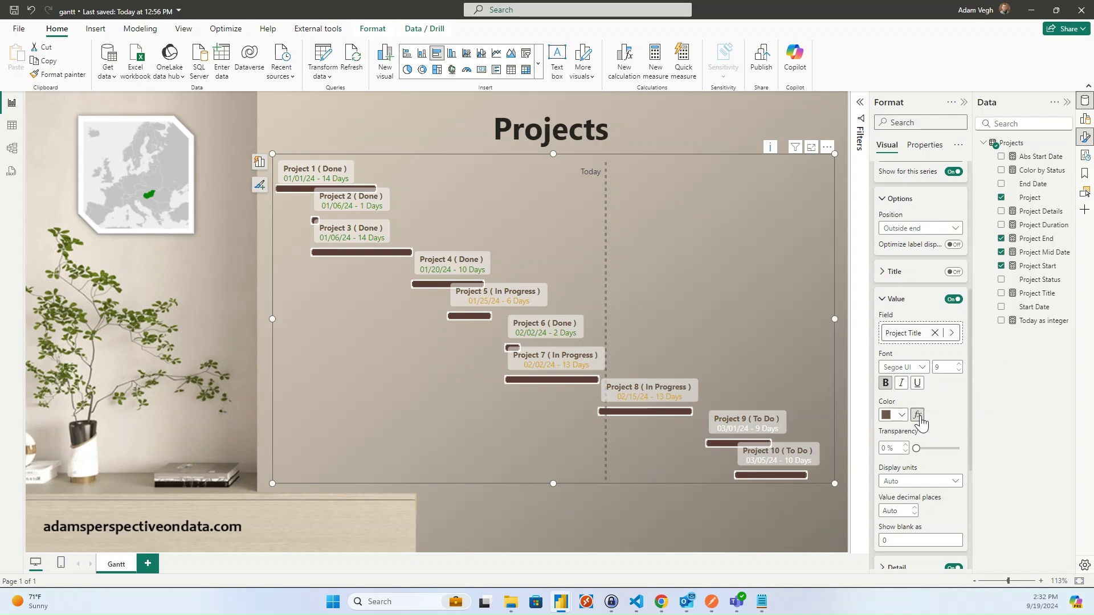
# Step: Set the label Value Color to a Field value format based on the Color by Status measure
pyautogui.click(918, 399)
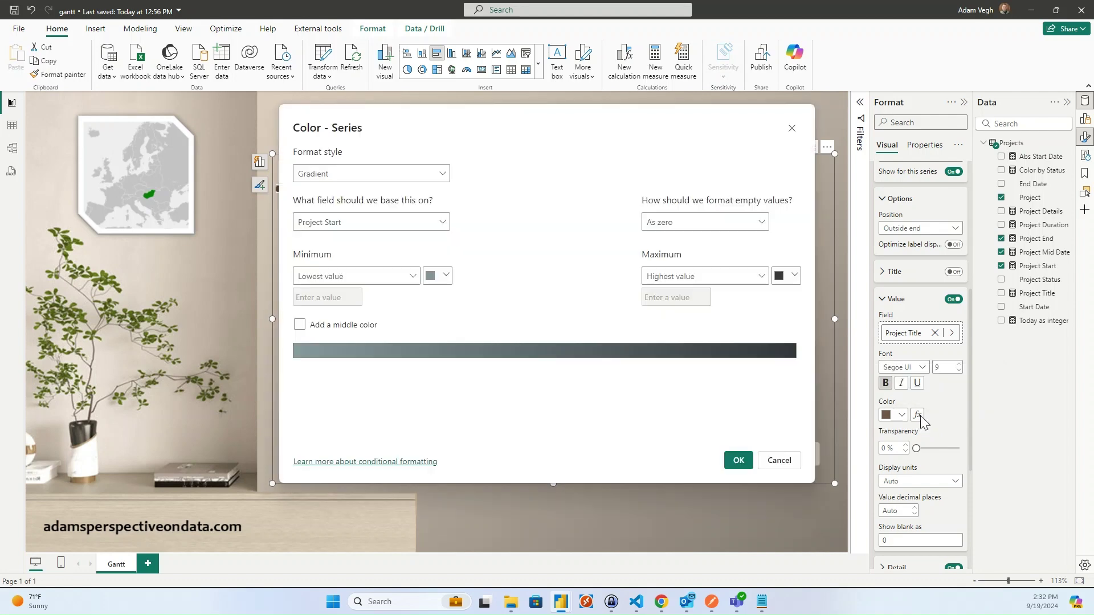
pyautogui.click(410, 174)
pyautogui.click(366, 228)
pyautogui.click(368, 228)
pyautogui.click(308, 263)
pyautogui.click(329, 287)
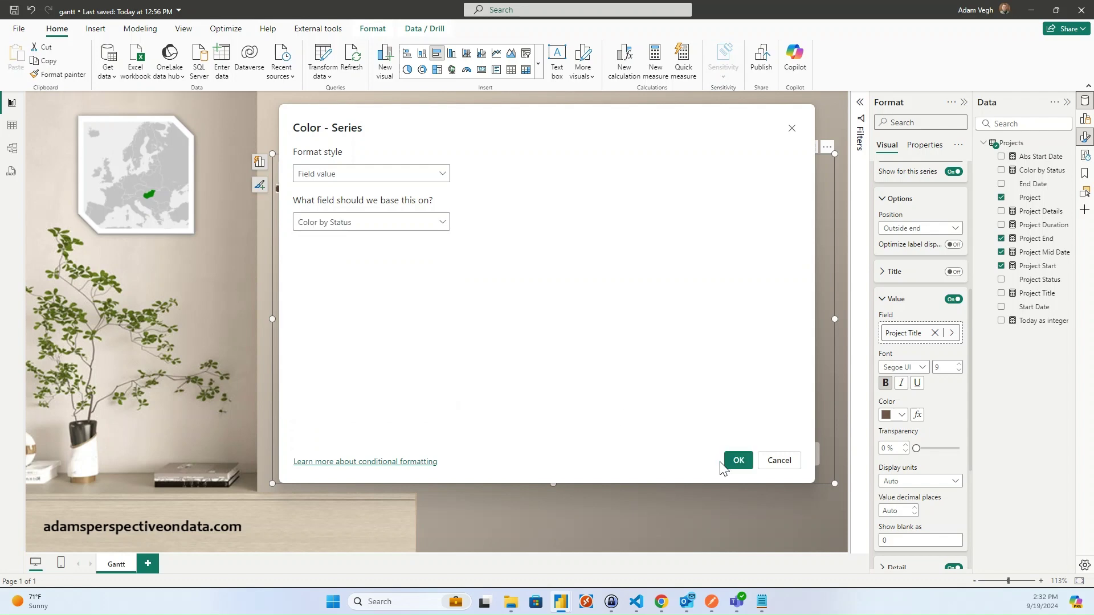
pyautogui.click(739, 460)
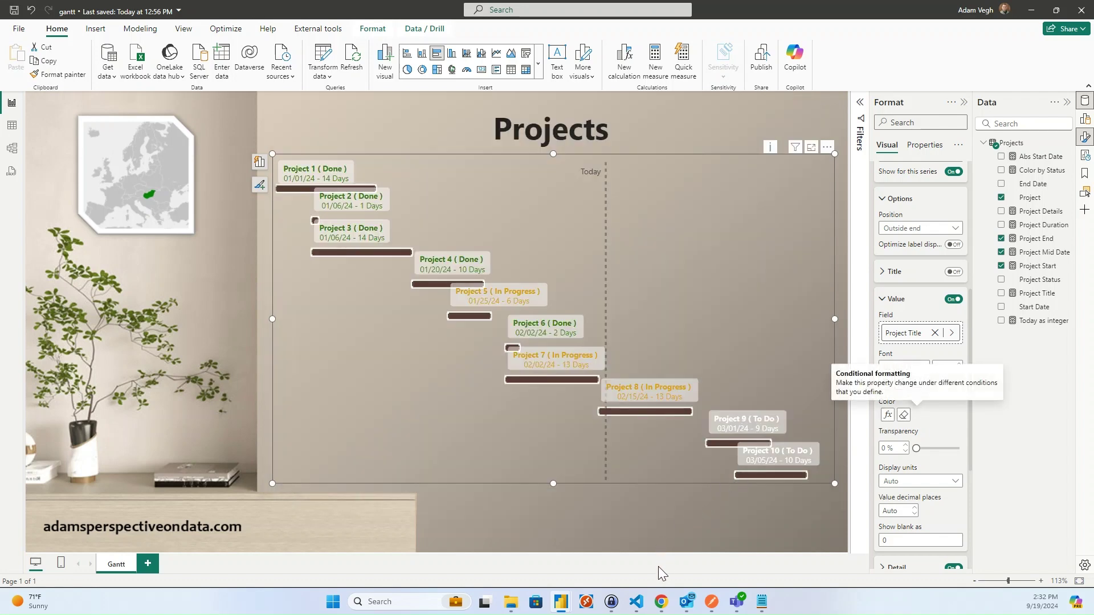
pyautogui.moveTo(662, 600)
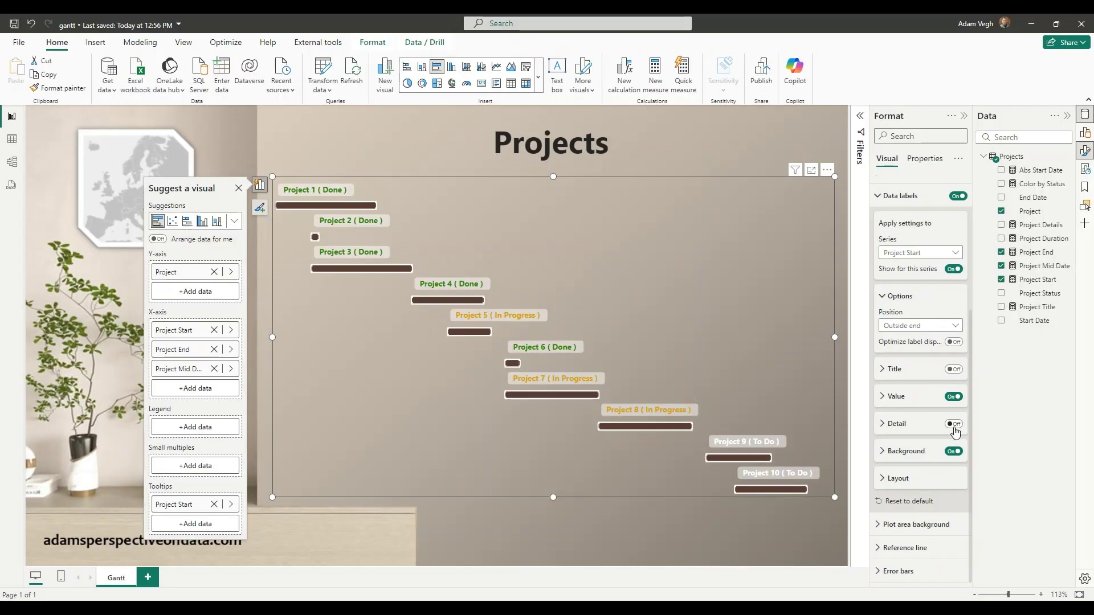
# Step: Turn on a label detail line showing Project Details
pyautogui.click(954, 425)
pyautogui.click(922, 424)
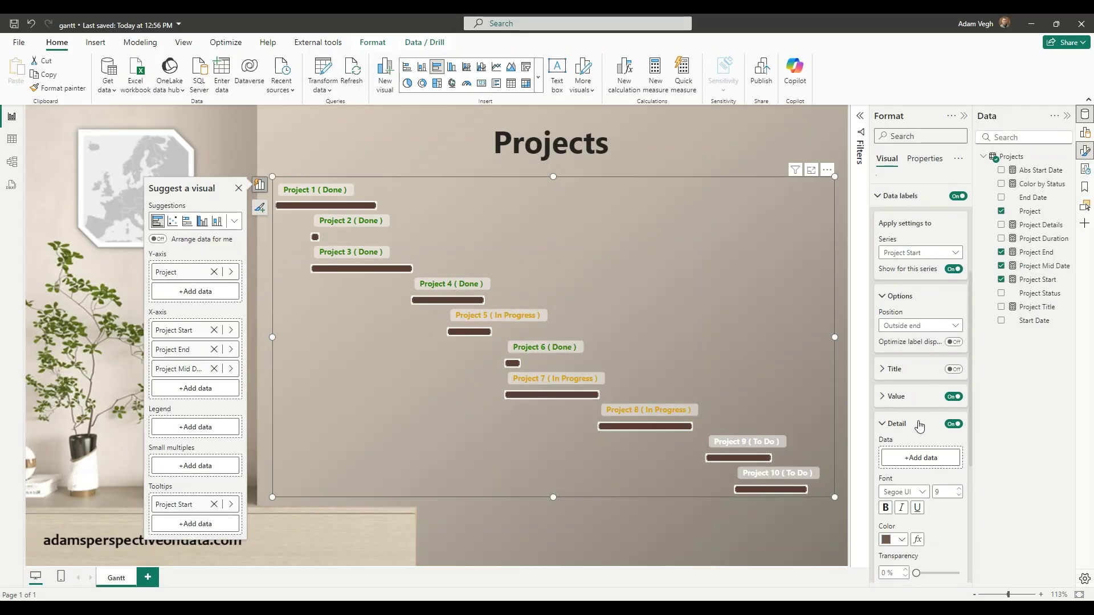
pyautogui.click(924, 344)
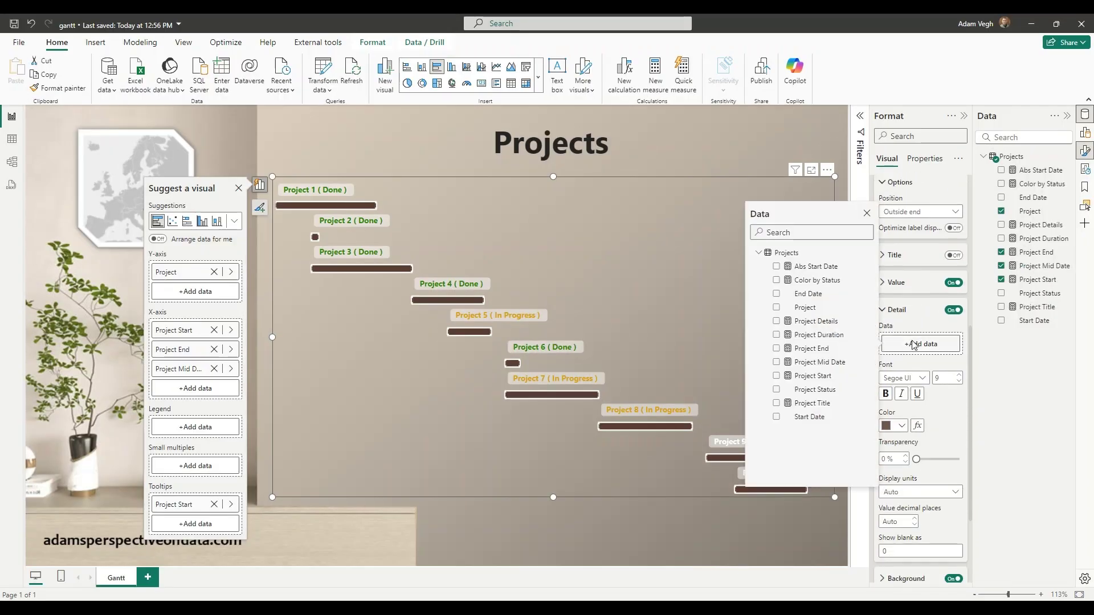
pyautogui.click(826, 322)
pyautogui.click(939, 412)
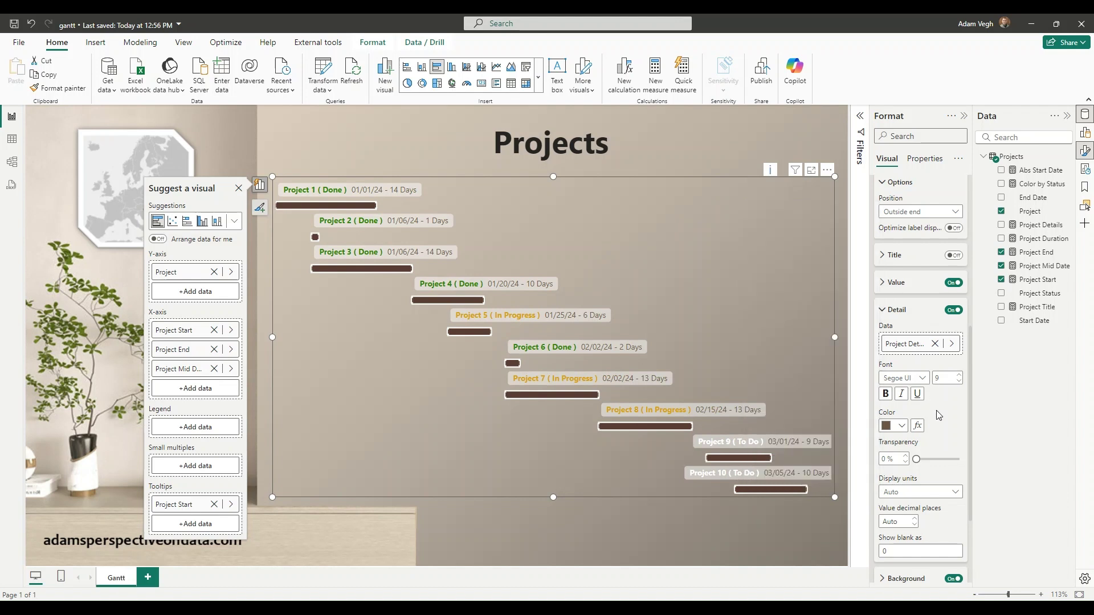
# Step: Colour the detail text by Field value using the Color by Status measure
pyautogui.scroll(-2, 912, 419)
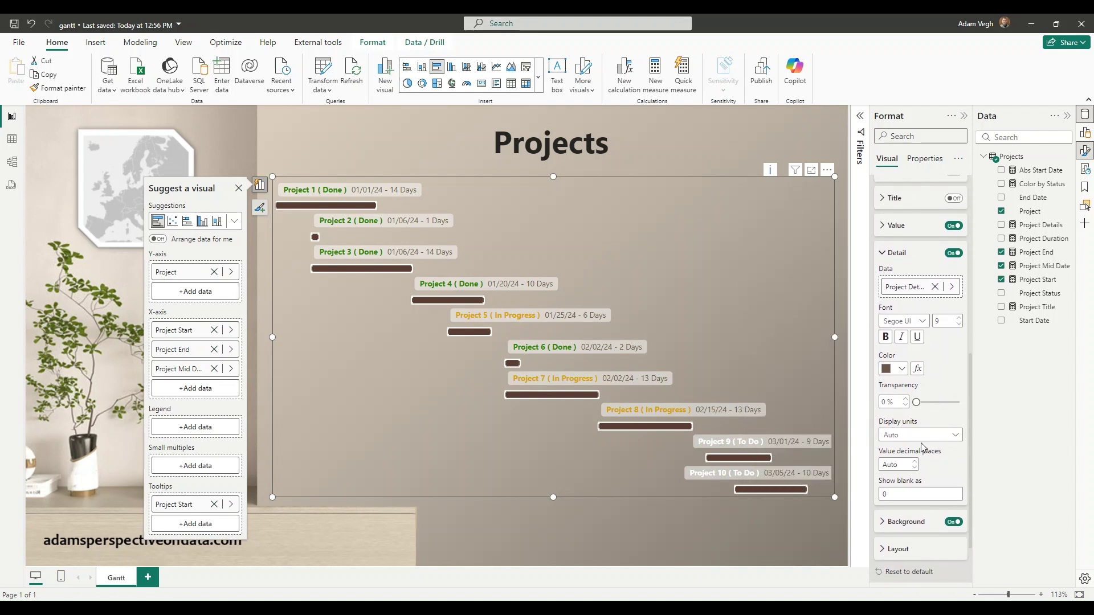
pyautogui.scroll(2, 939, 450)
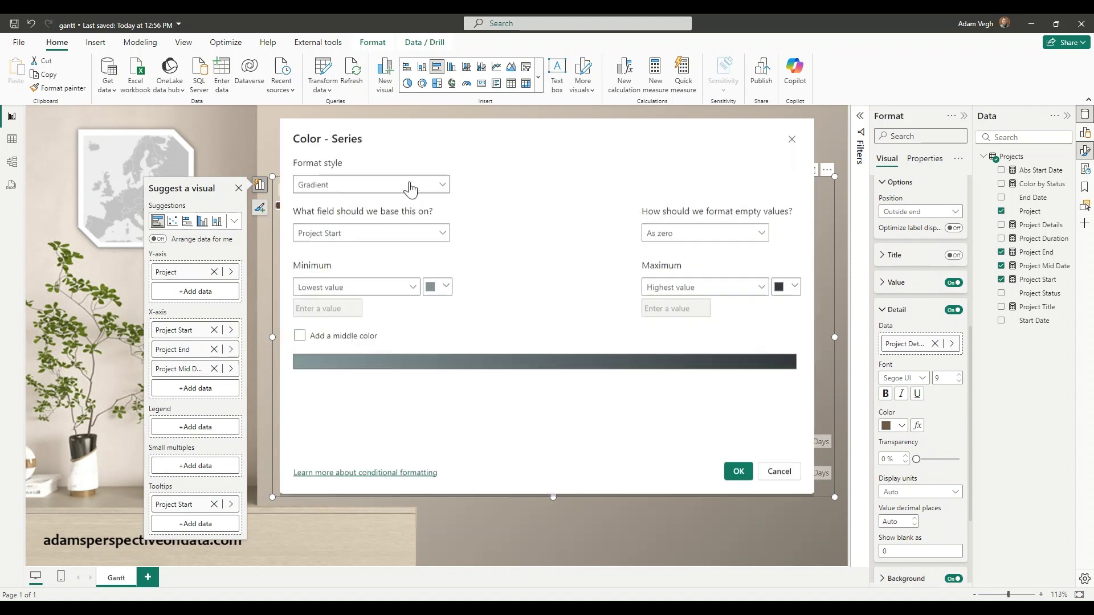
pyautogui.click(410, 184)
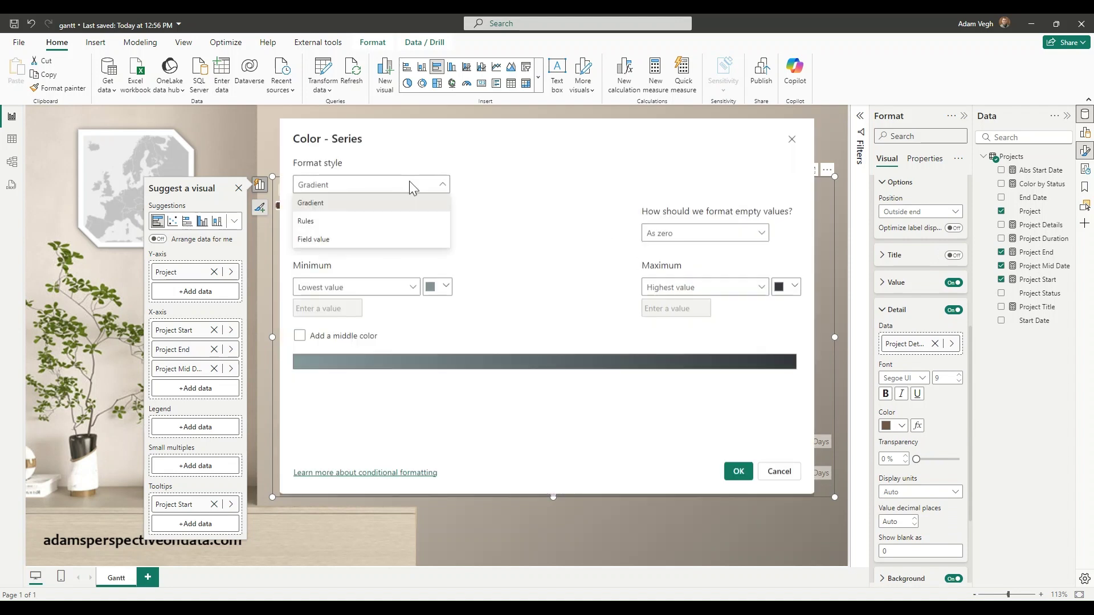
pyautogui.click(368, 239)
pyautogui.click(369, 242)
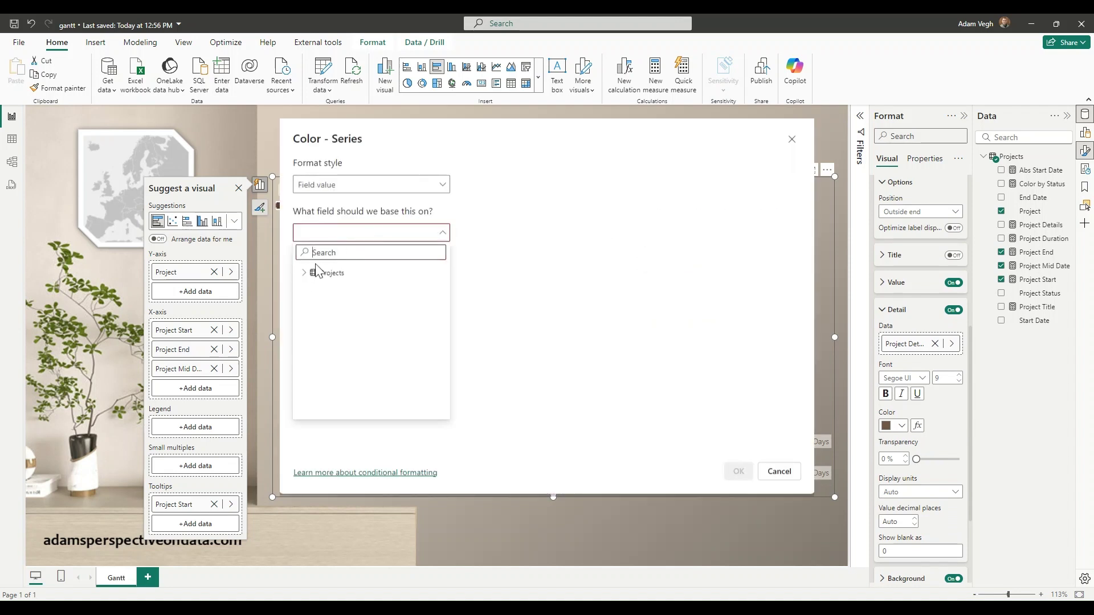
pyautogui.click(307, 275)
pyautogui.click(351, 303)
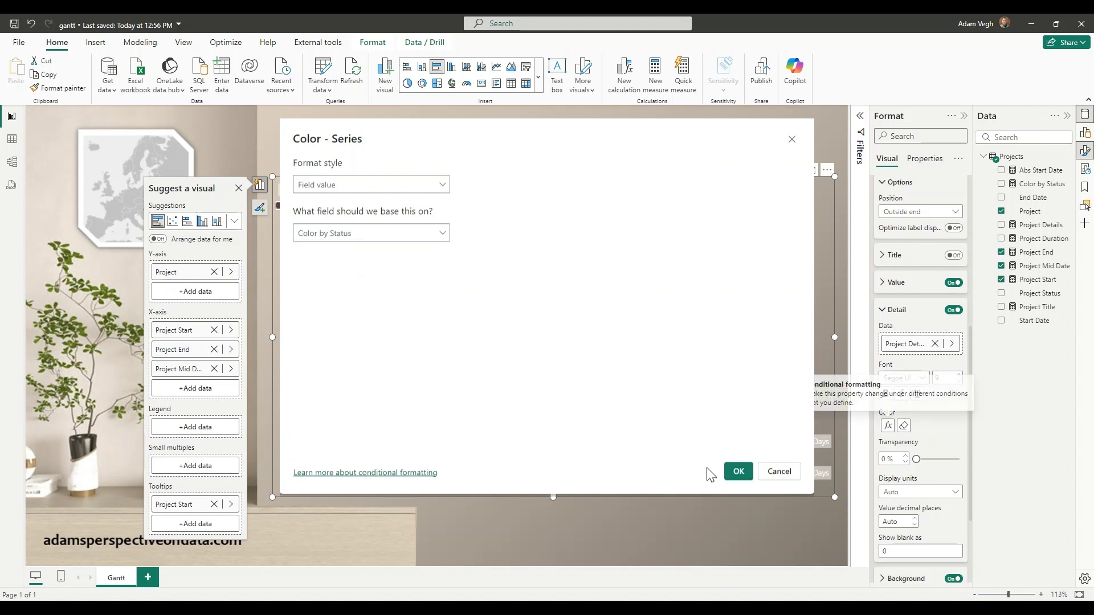
pyautogui.click(739, 472)
# Step: Set the data label Layout to Multi-line
pyautogui.scroll(-1, 948, 428)
pyautogui.scroll(-2, 949, 424)
pyautogui.click(898, 491)
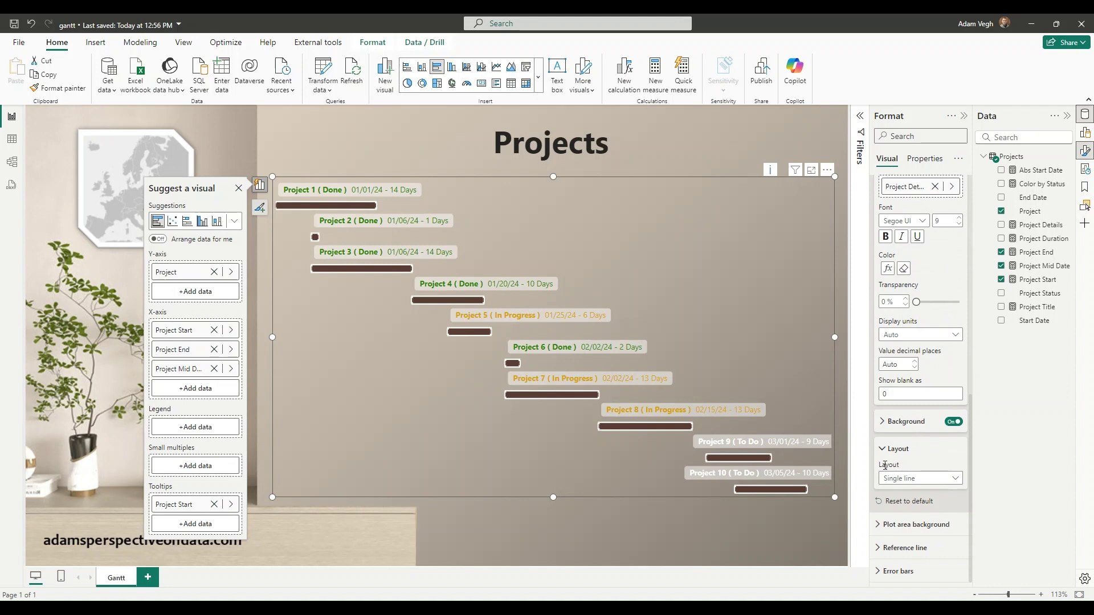
pyautogui.click(911, 483)
pyautogui.click(905, 493)
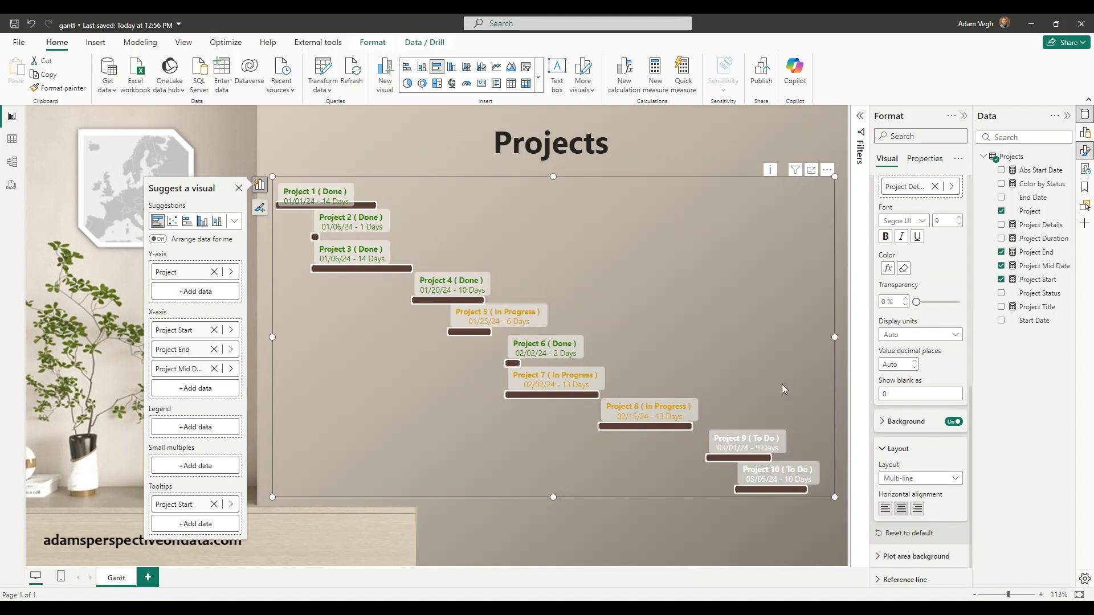
pyautogui.scroll(3, 912, 356)
# Step: Collapse the data label settings and apply the Bars formatting to All series
pyautogui.click(890, 272)
pyautogui.scroll(1, 930, 367)
pyautogui.scroll(2, 929, 367)
pyautogui.click(886, 251)
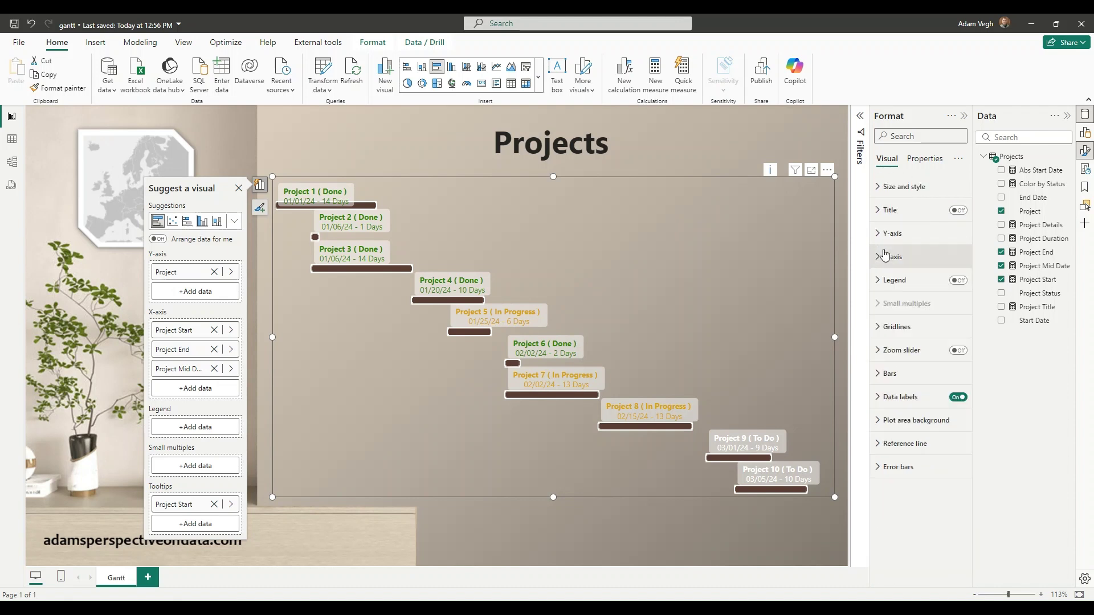
pyautogui.click(909, 371)
pyautogui.scroll(-2, 909, 369)
pyautogui.click(920, 316)
pyautogui.click(912, 342)
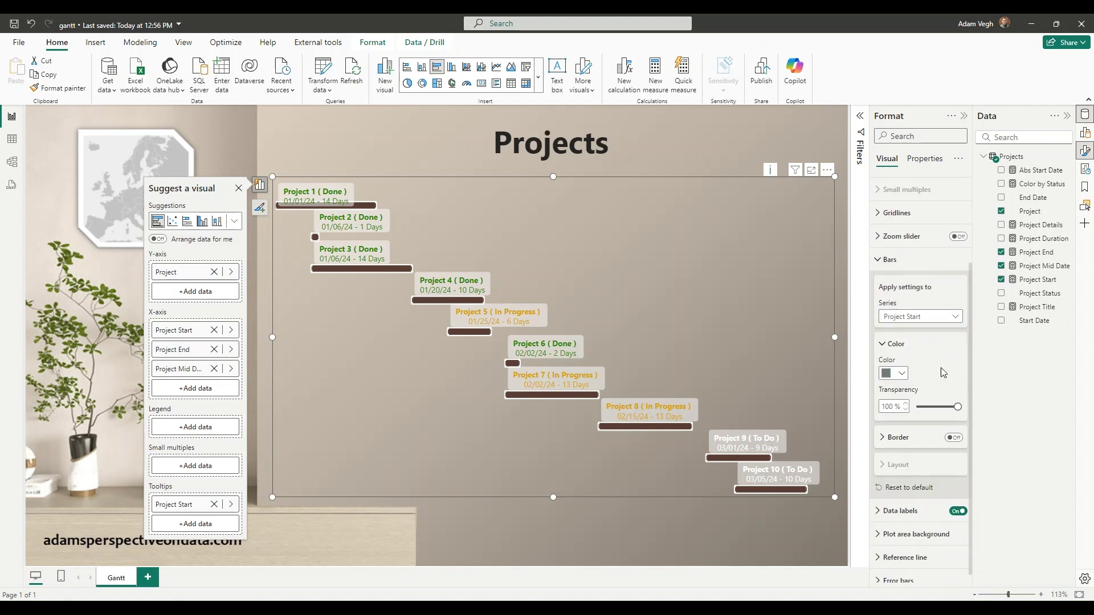
pyautogui.click(919, 317)
pyautogui.click(906, 330)
# Step: Set Space between categories to 0% and make the chart slightly taller
pyautogui.click(885, 465)
pyautogui.scroll(-4, 906, 450)
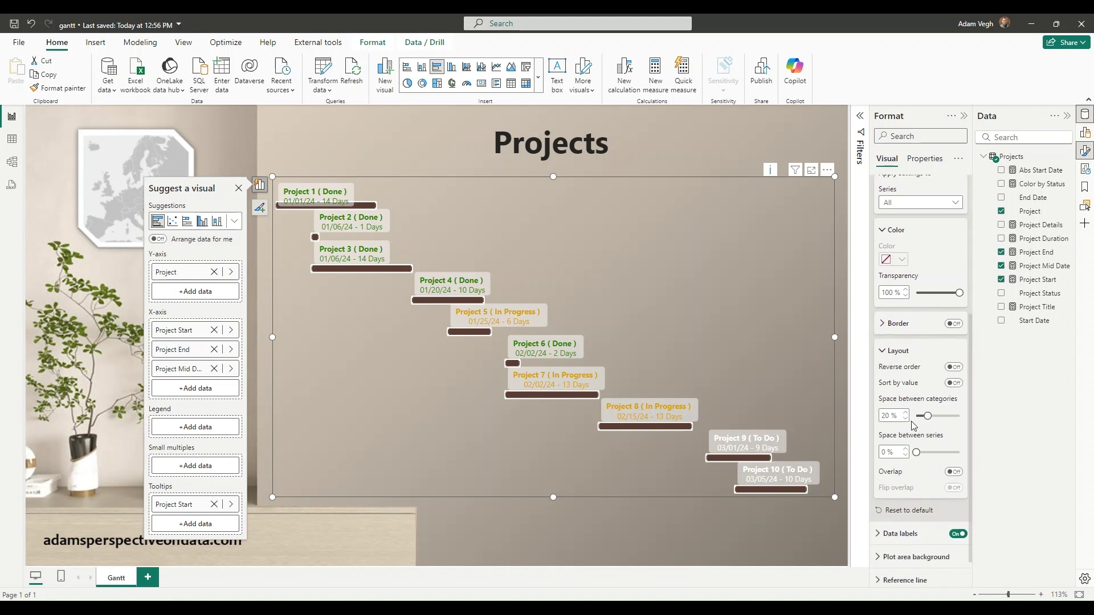
pyautogui.moveTo(927, 416); pyautogui.dragTo(896, 419)
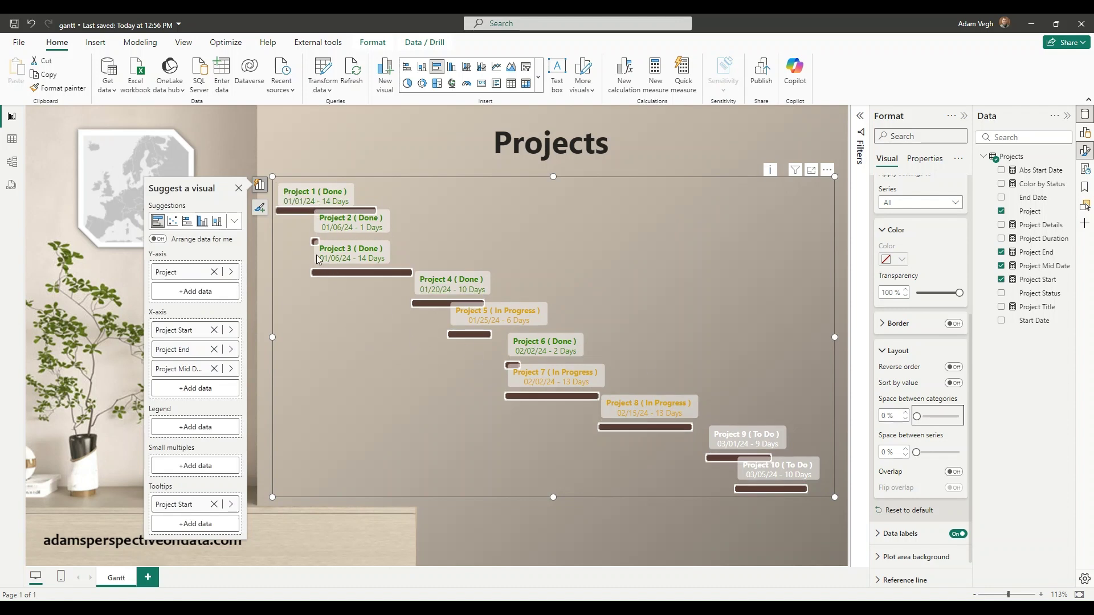
pyautogui.moveTo(552, 177); pyautogui.dragTo(552, 169)
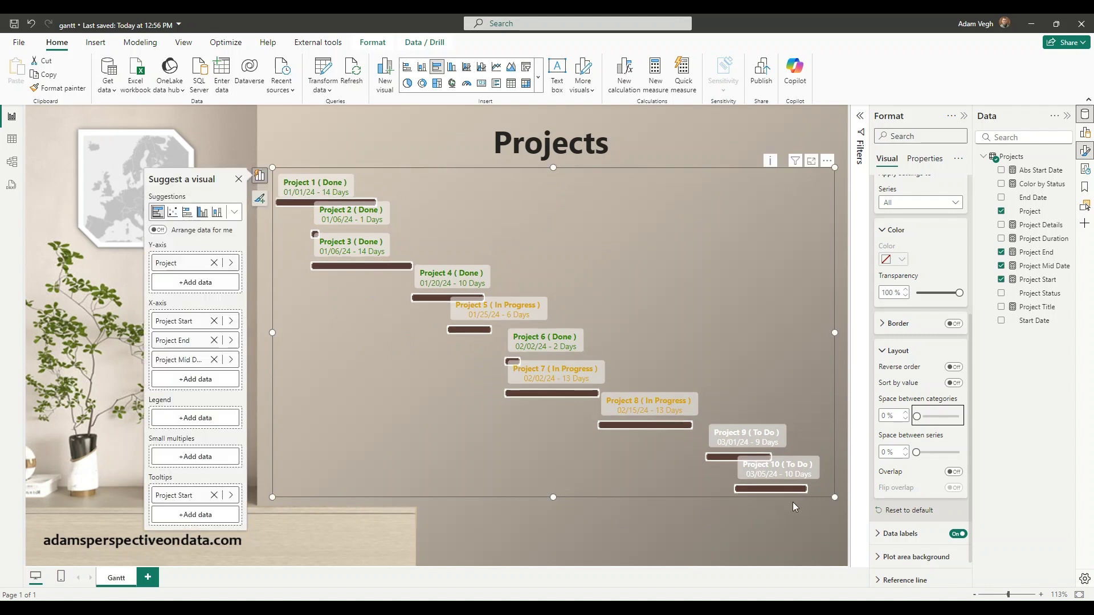
# Step: Create the measure Today as integer = CONVERT(DATE(2024,02,16),INTEGER)
pyautogui.click(595, 508)
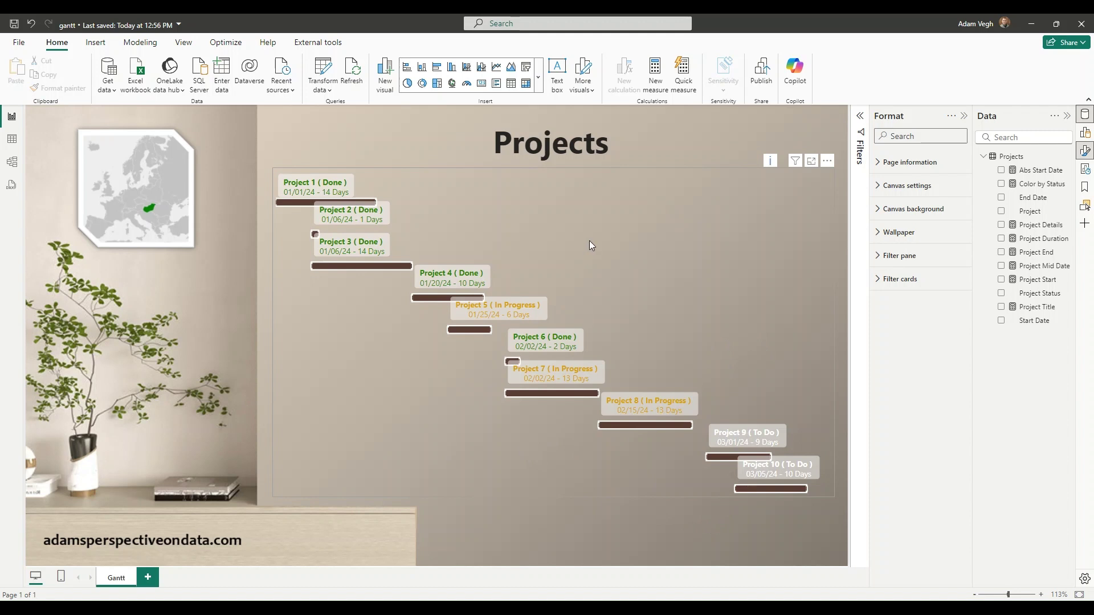
pyautogui.click(1037, 306)
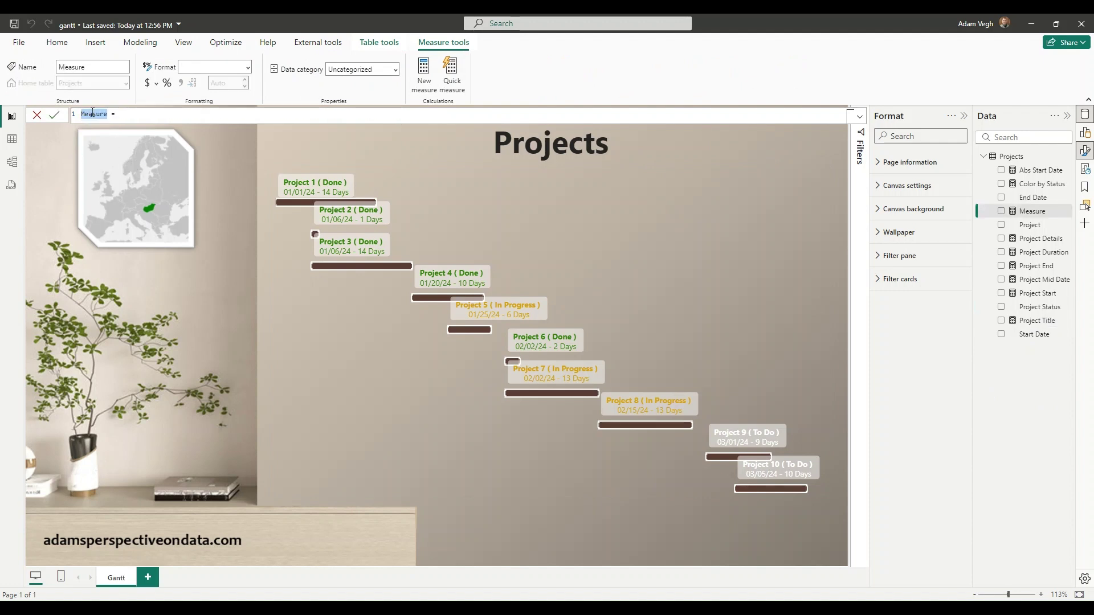
pyautogui.write('To')
pyautogui.write('CONVERT(')
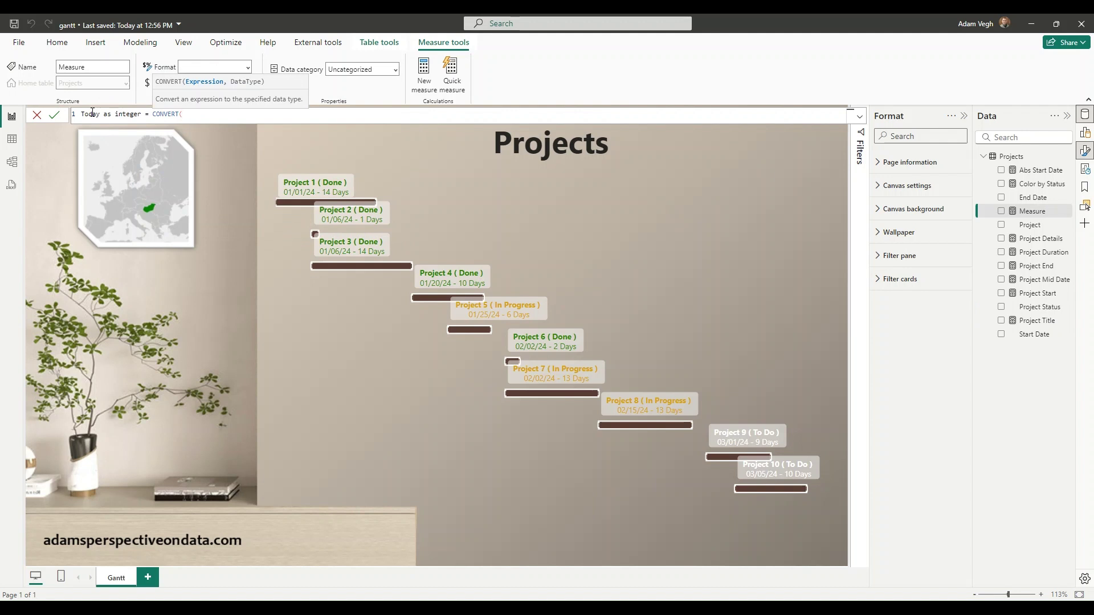
pyautogui.write('DATE(2024,02,')
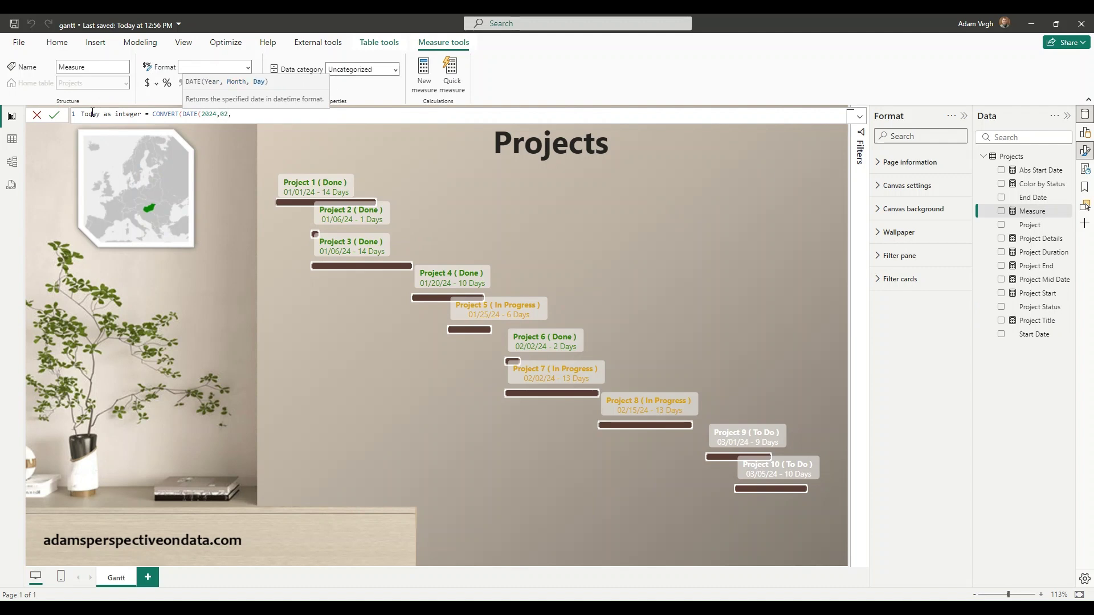
pyautogui.write('16)')
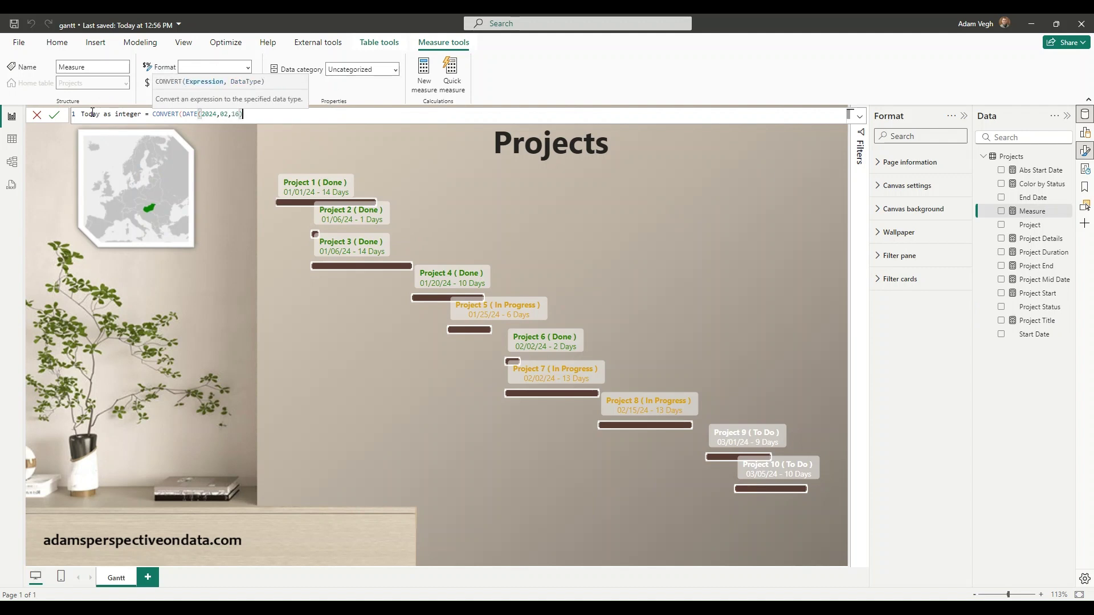
pyautogui.write(',INTEGER)')
pyautogui.press('Return')
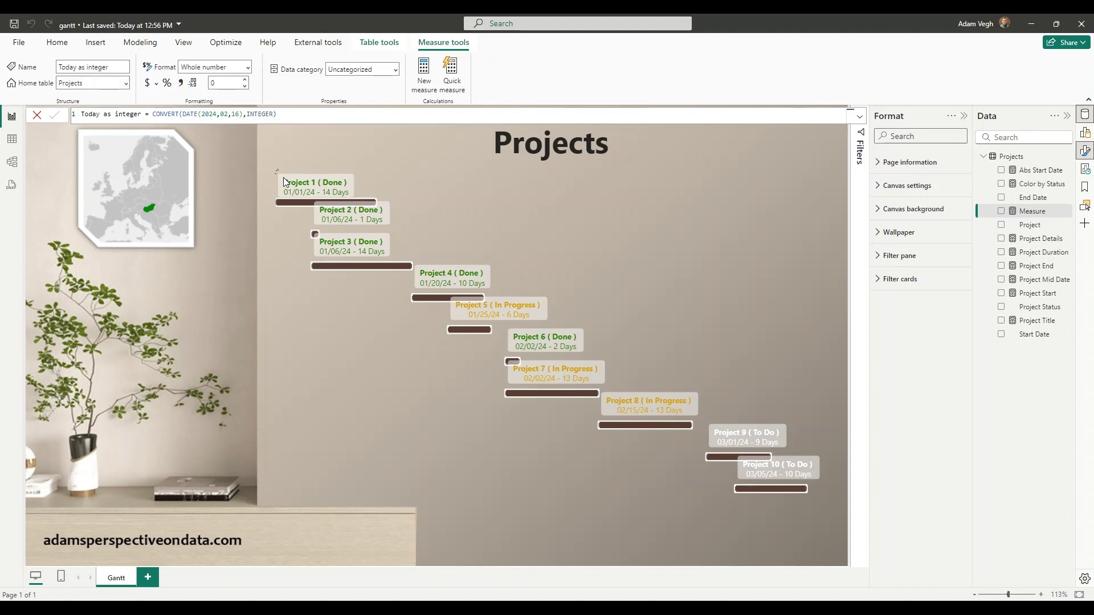
pyautogui.click(720, 282)
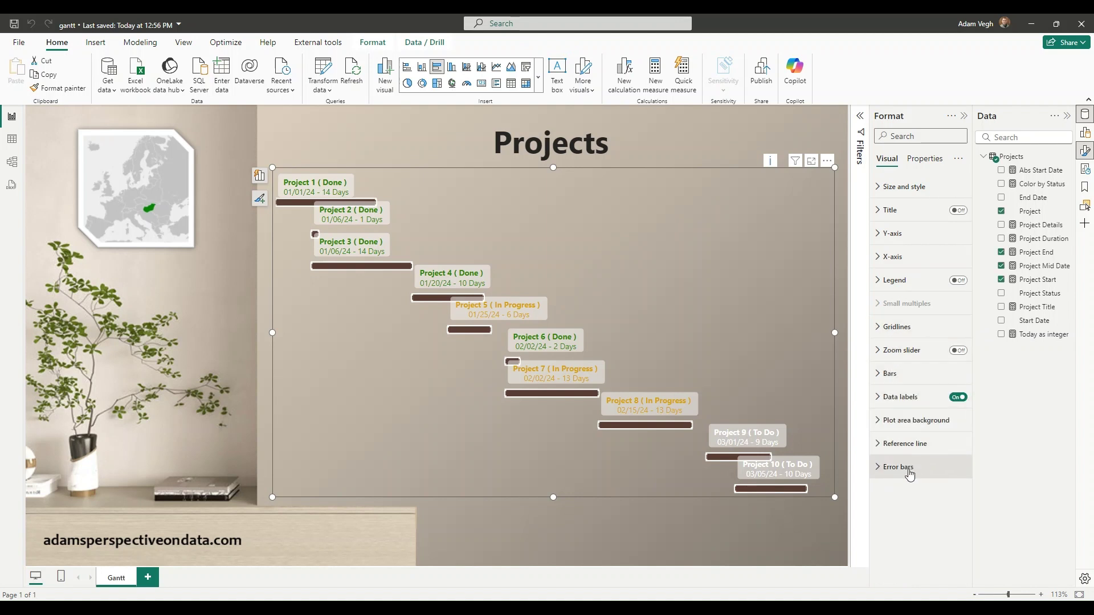
# Step: Add a new constant reference line and rename it Today
pyautogui.click(886, 444)
pyautogui.scroll(-1, 918, 416)
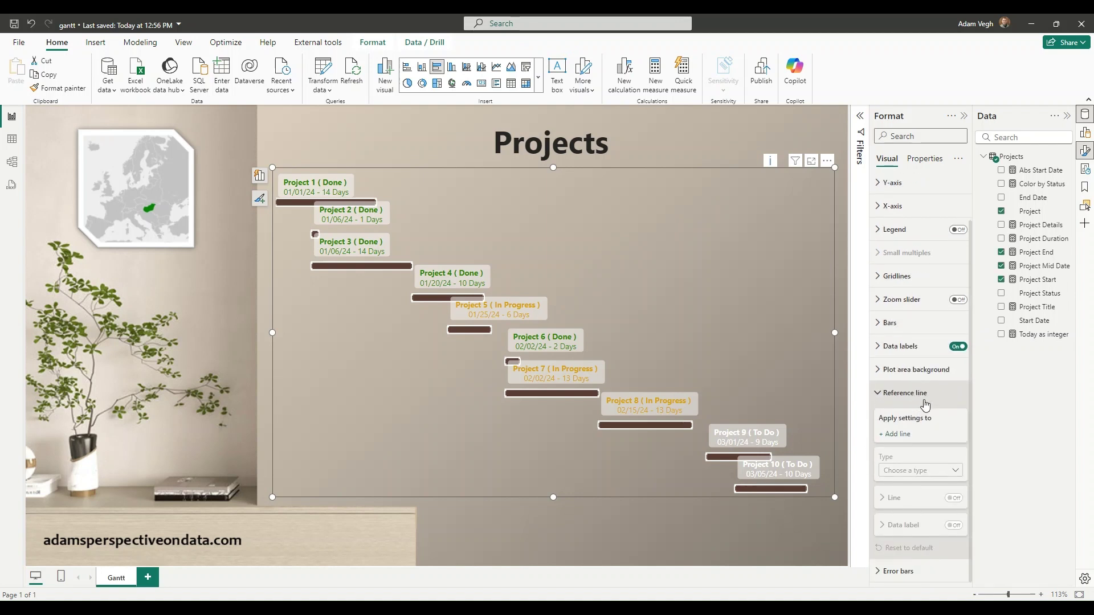
pyautogui.click(897, 435)
pyautogui.click(923, 489)
pyautogui.doubleClick(914, 449)
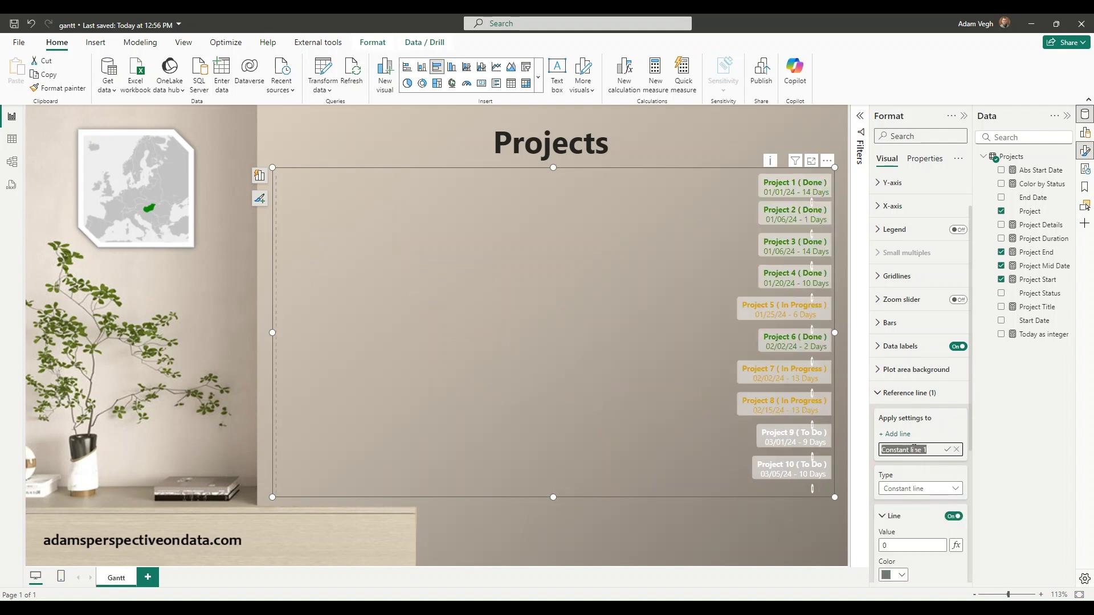
pyautogui.write('Today')
# Step: Set the Today line's value from the Today as integer measure
pyautogui.scroll(-3, 914, 449)
pyautogui.click(956, 432)
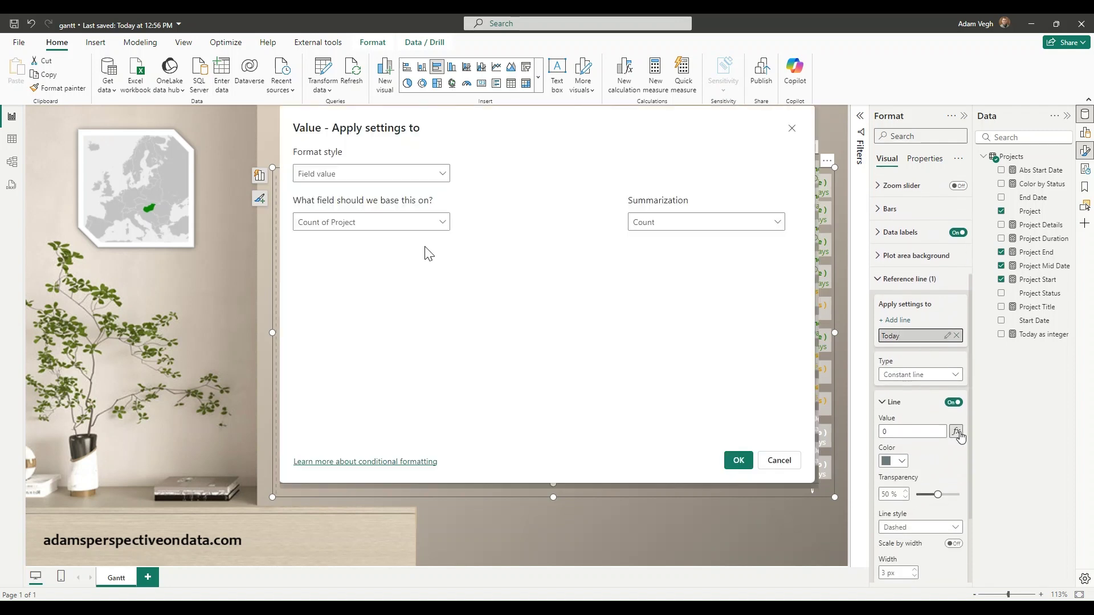
pyautogui.click(400, 225)
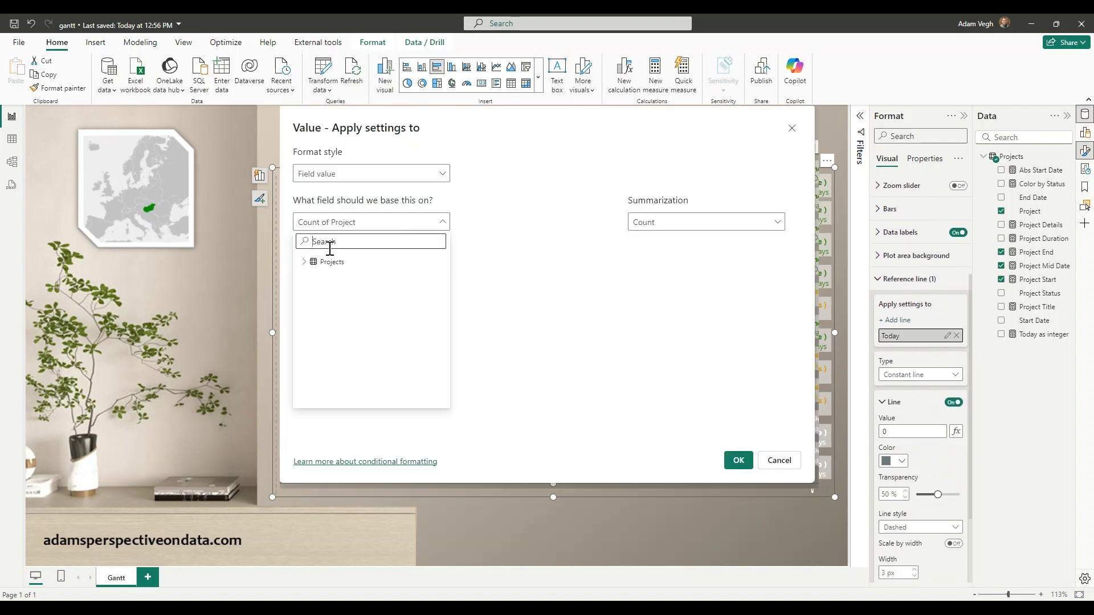
pyautogui.click(307, 265)
pyautogui.scroll(-2, 365, 353)
pyautogui.click(362, 401)
pyautogui.click(737, 461)
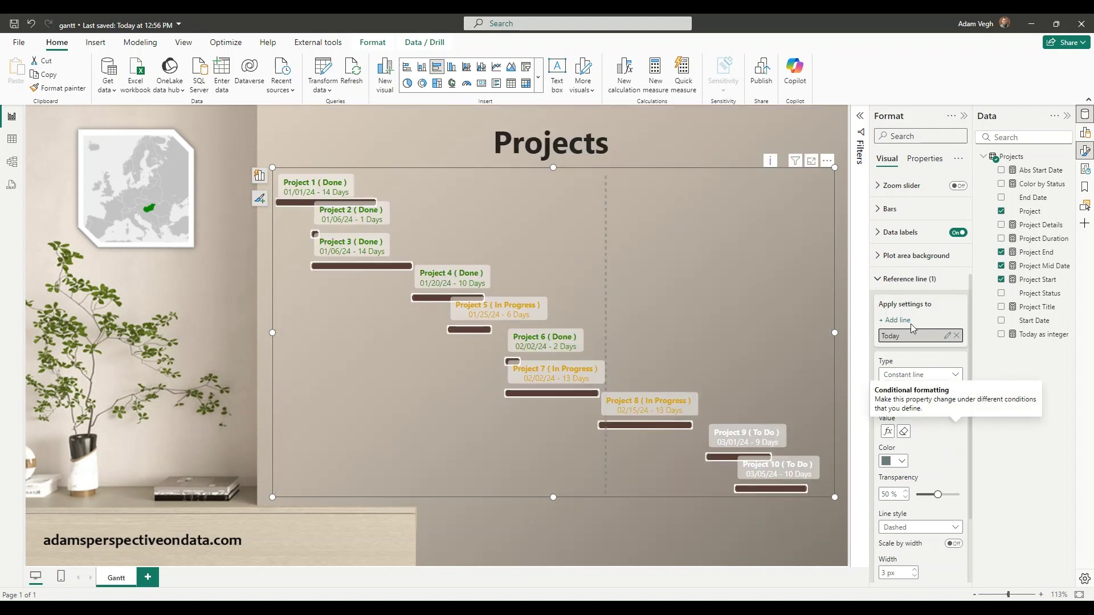
# Step: Make the Today reference line dark grey
pyautogui.scroll(-3, 930, 467)
pyautogui.click(899, 359)
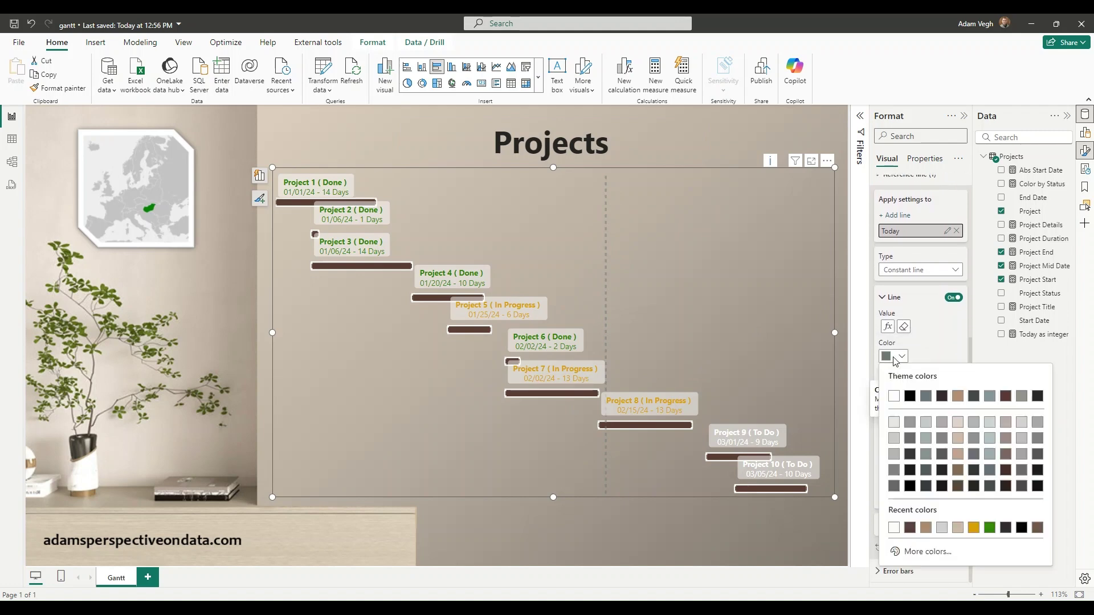
pyautogui.click(1006, 397)
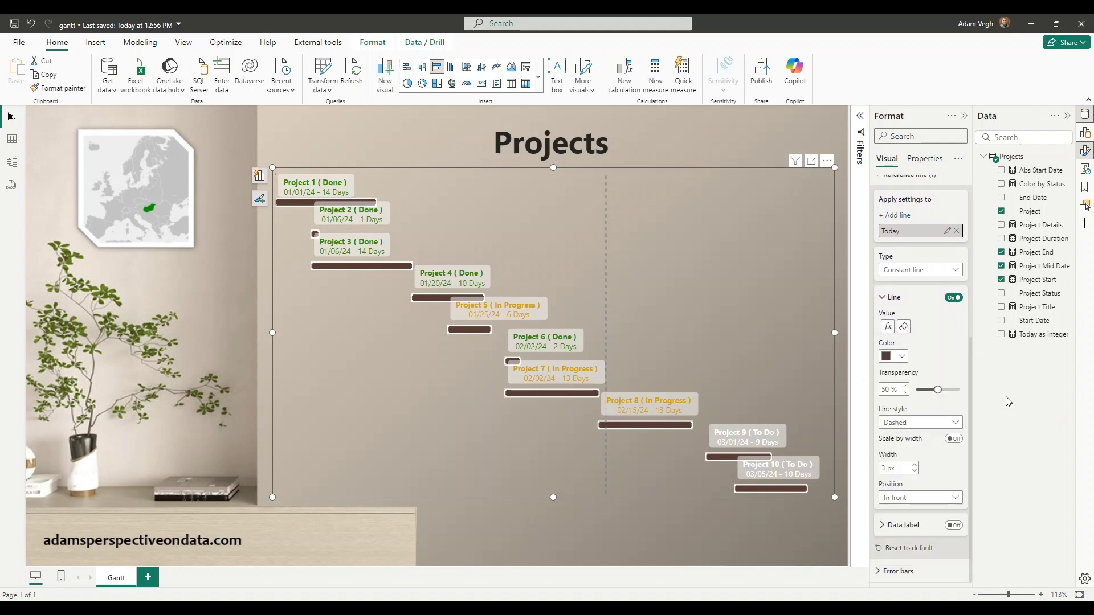
pyautogui.click(900, 356)
pyautogui.click(973, 396)
# Step: Turn on the line's data label with Style set to Name, coloured near-black
pyautogui.click(954, 524)
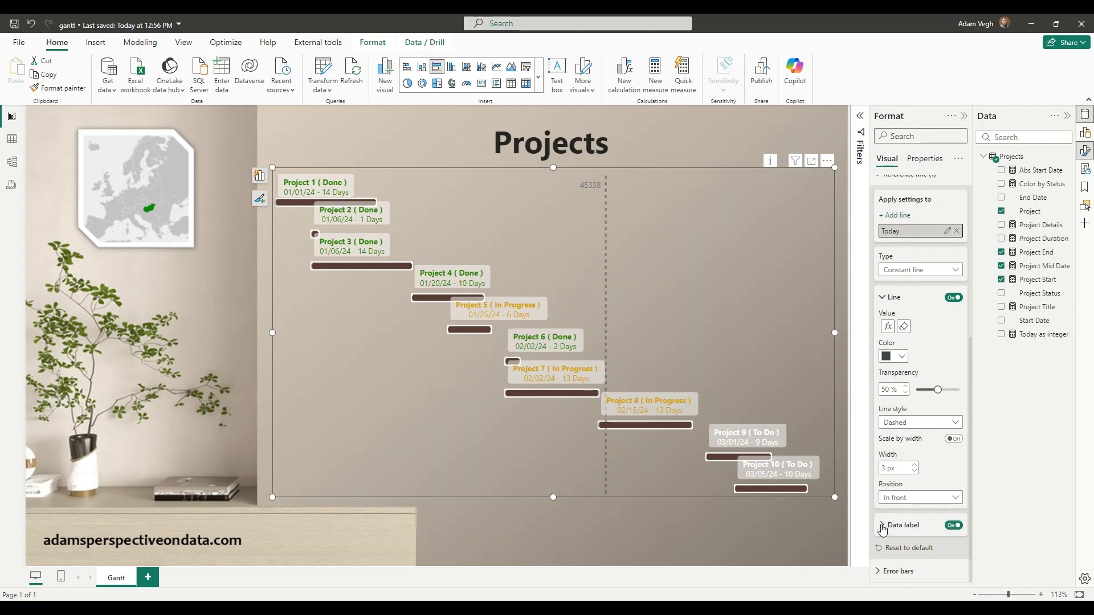
pyautogui.click(904, 524)
pyautogui.scroll(-3, 932, 474)
pyautogui.scroll(-1, 929, 475)
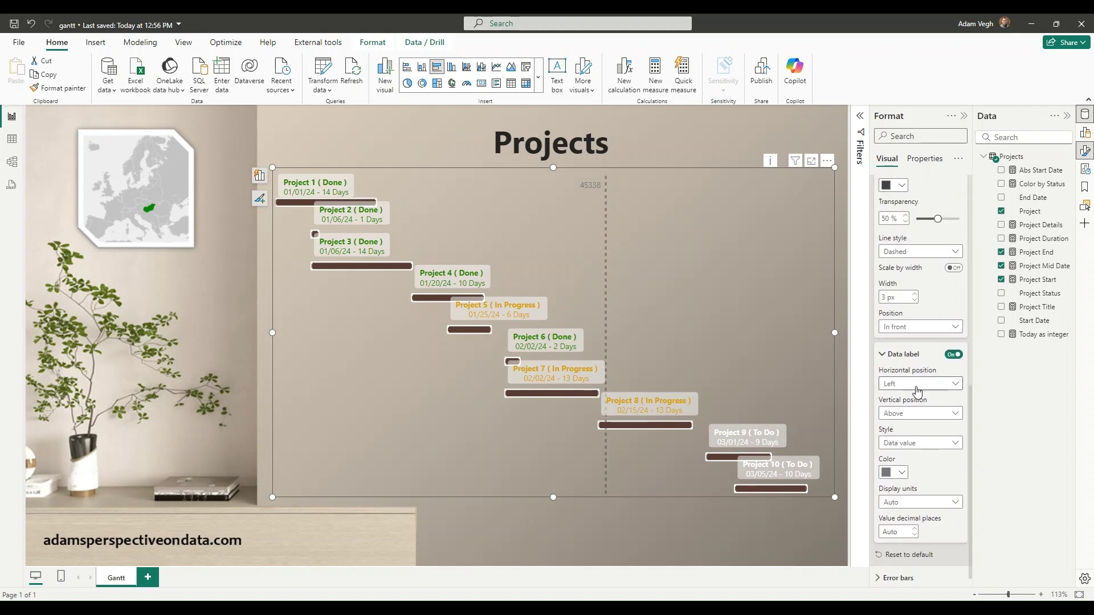
pyautogui.click(925, 444)
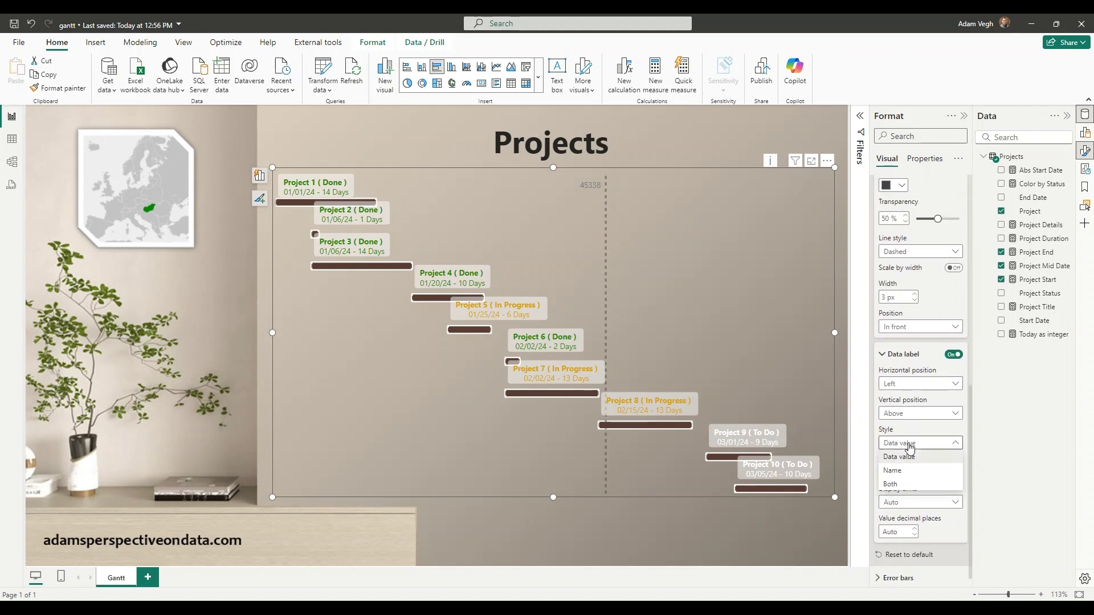
pyautogui.click(901, 471)
pyautogui.click(894, 472)
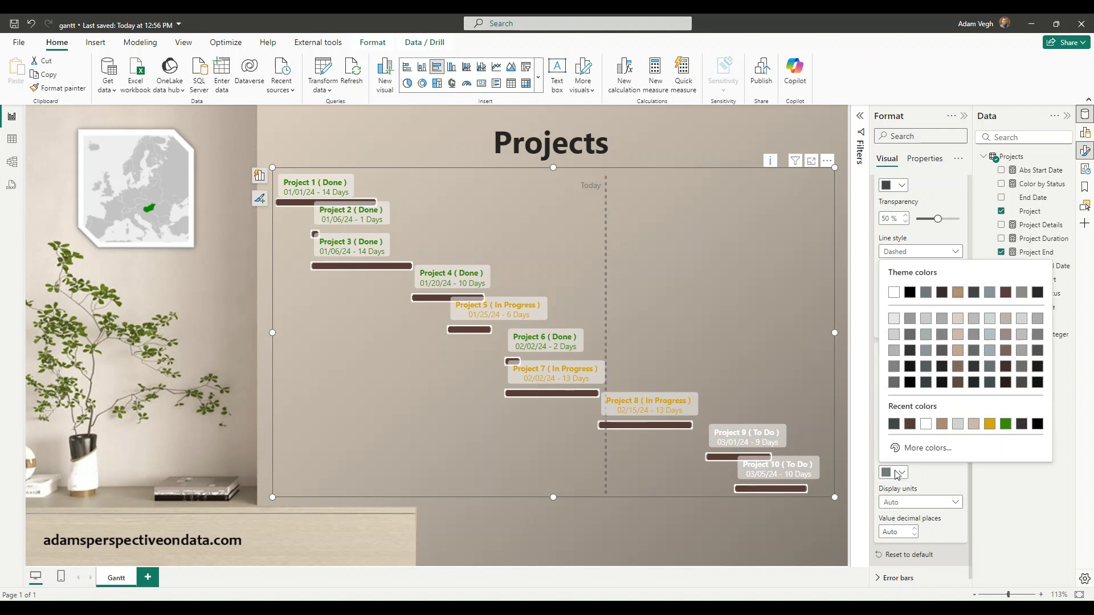
pyautogui.click(897, 283)
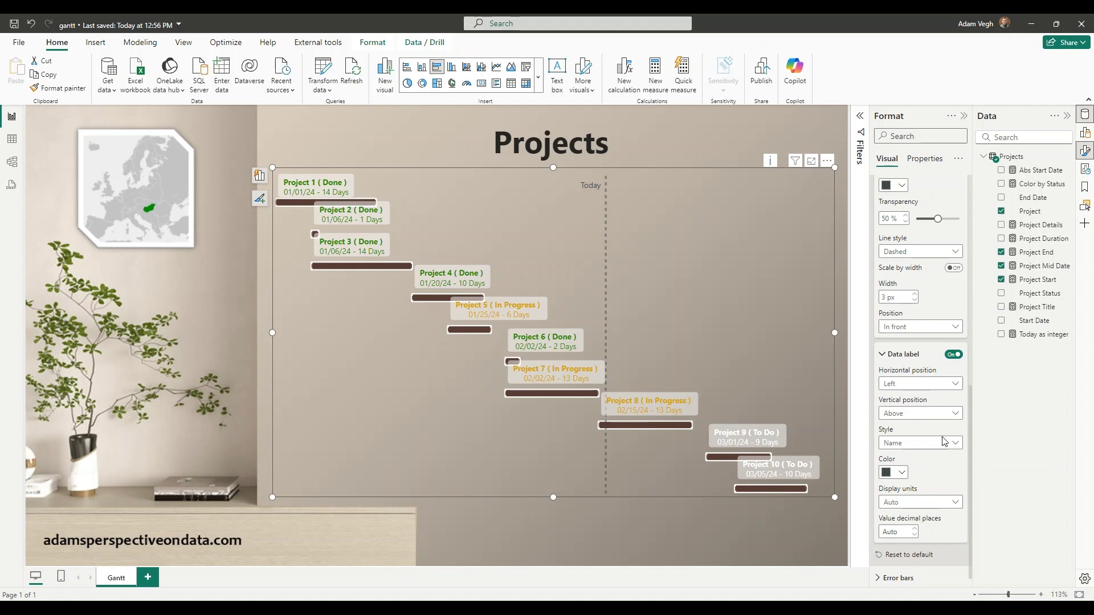